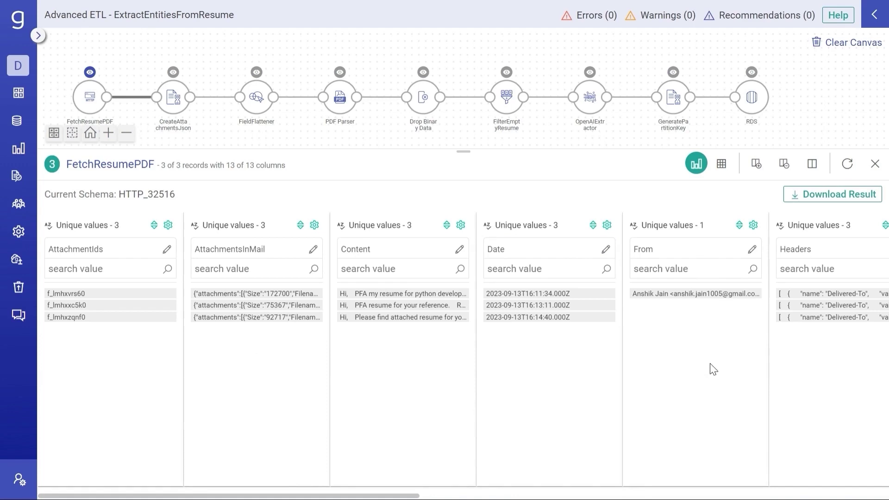
Step: Review the remaining output columns of the FetchResumePDF preview through the To column, and close the preview
{"action": "scroll", "coordinate": [712, 369], "scroll_direction": "right", "scroll_amount": 15}
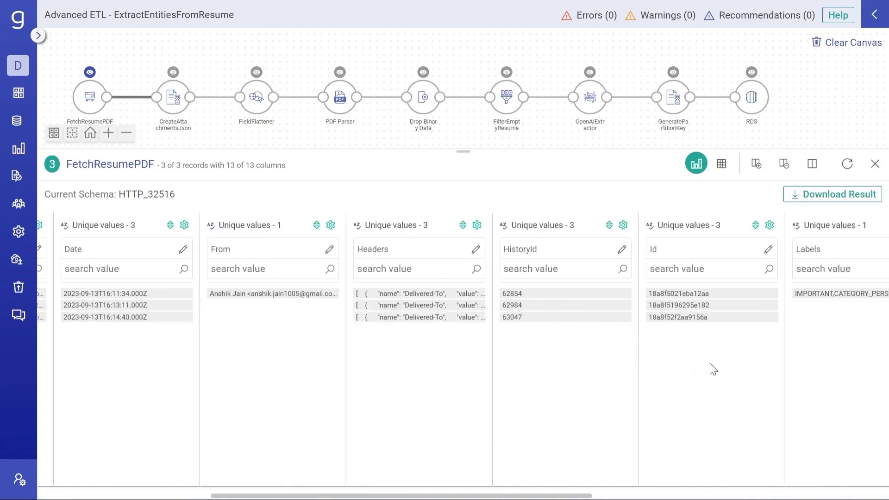
{"action": "scroll", "coordinate": [712, 368], "scroll_direction": "right", "scroll_amount": 5}
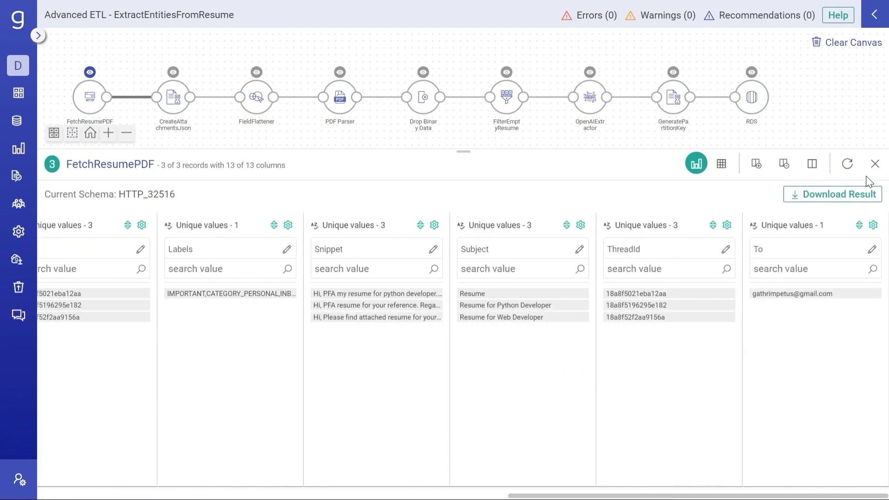
{"action": "left_click", "coordinate": [875, 164]}
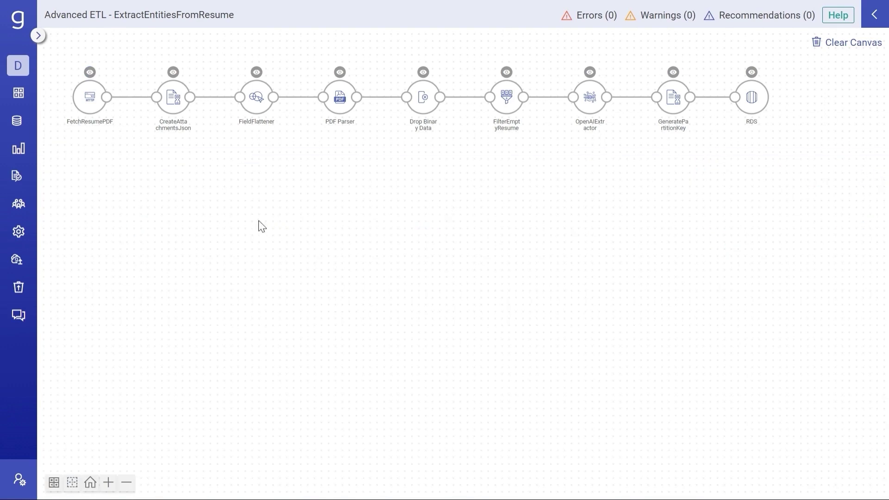
Step: Preview the CreateAttachmentsJson output, expand record 0 down to its first attachment's fields, and close the preview
{"action": "left_click", "coordinate": [173, 73]}
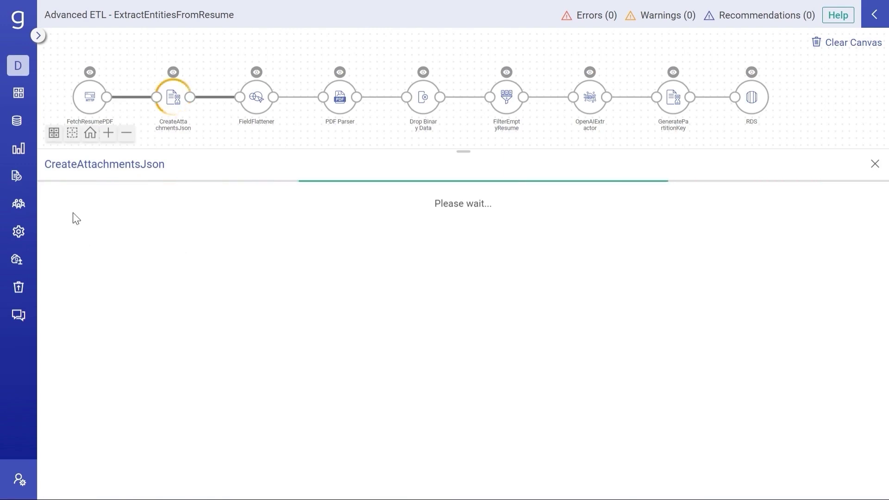
{"action": "left_click", "coordinate": [53, 195]}
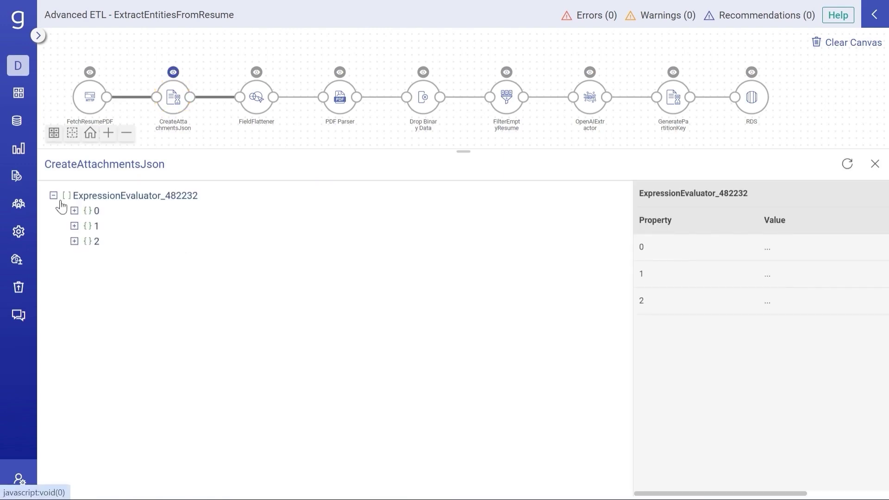
{"action": "left_click", "coordinate": [75, 212]}
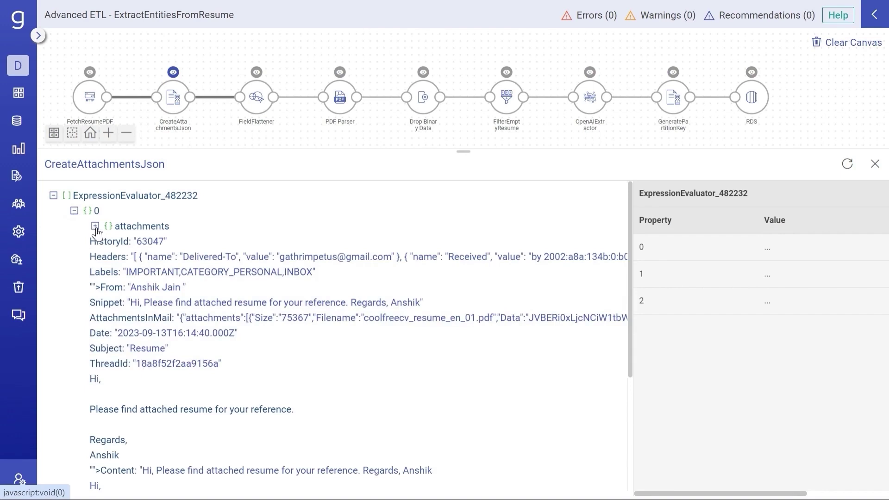
{"action": "left_click", "coordinate": [95, 226]}
{"action": "left_click", "coordinate": [116, 242]}
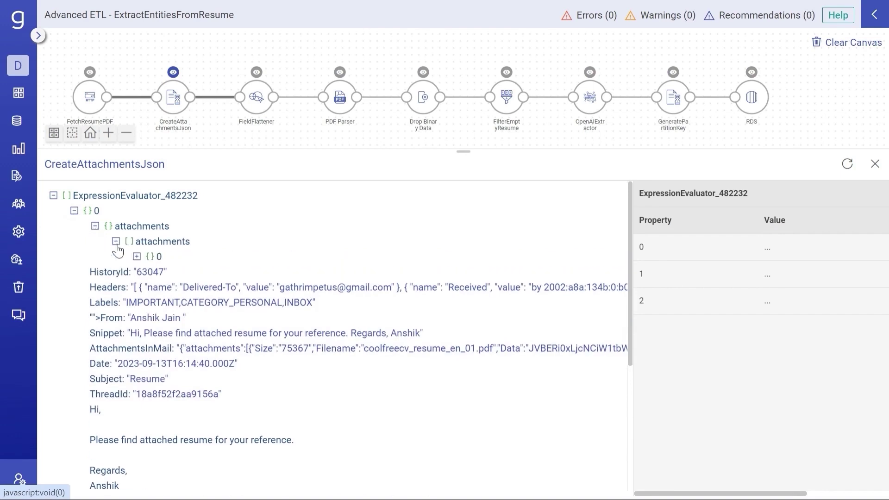
{"action": "left_click", "coordinate": [137, 257]}
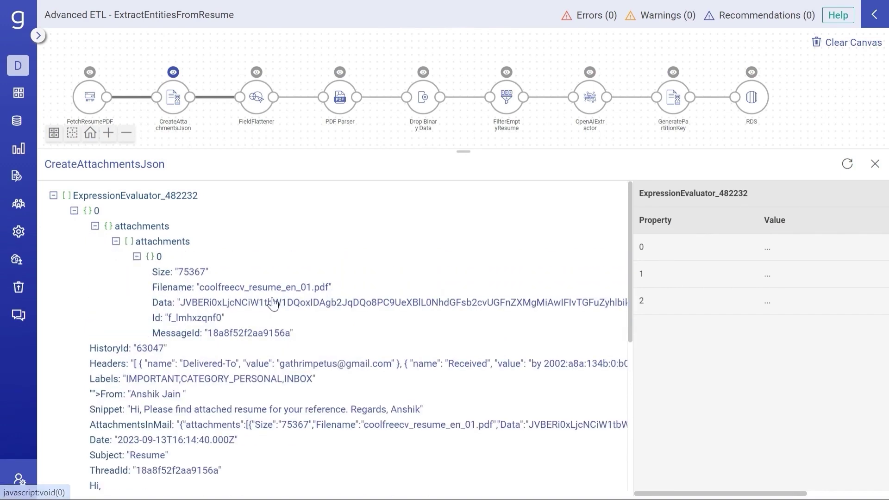
{"action": "left_click", "coordinate": [874, 164]}
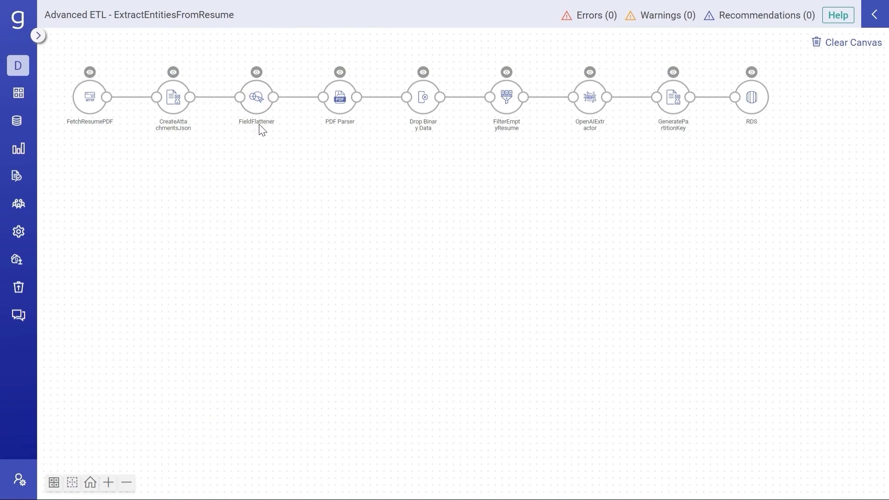
Step: Inspect the PDF Parser configuration and its available Split By options, and close it without changes
{"action": "double_click", "coordinate": [335, 97]}
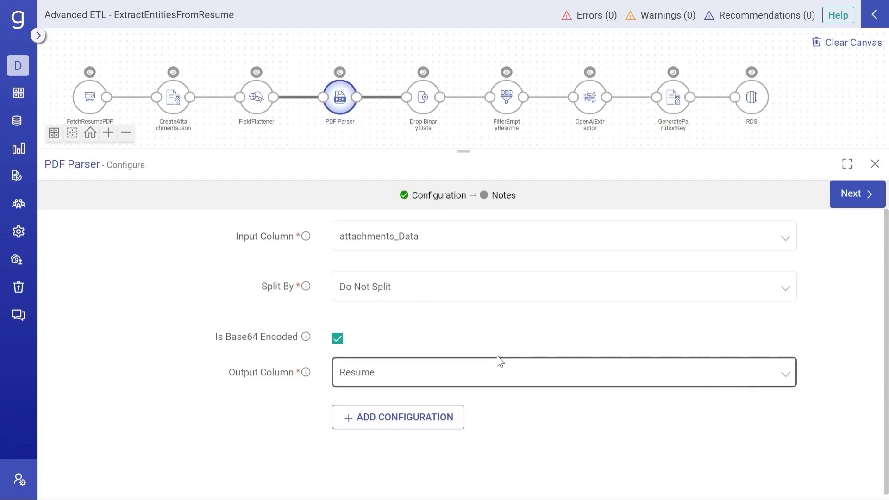
{"action": "left_click", "coordinate": [480, 288]}
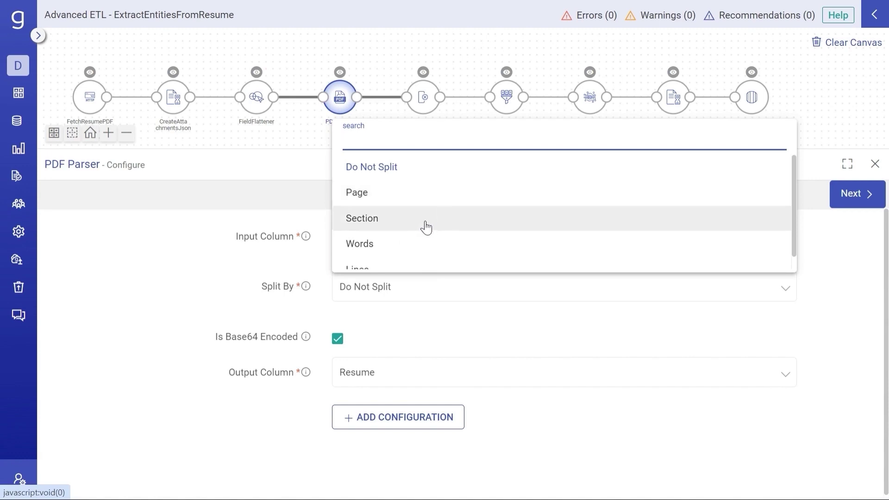
{"action": "scroll", "coordinate": [419, 255], "scroll_direction": "down", "scroll_amount": 1}
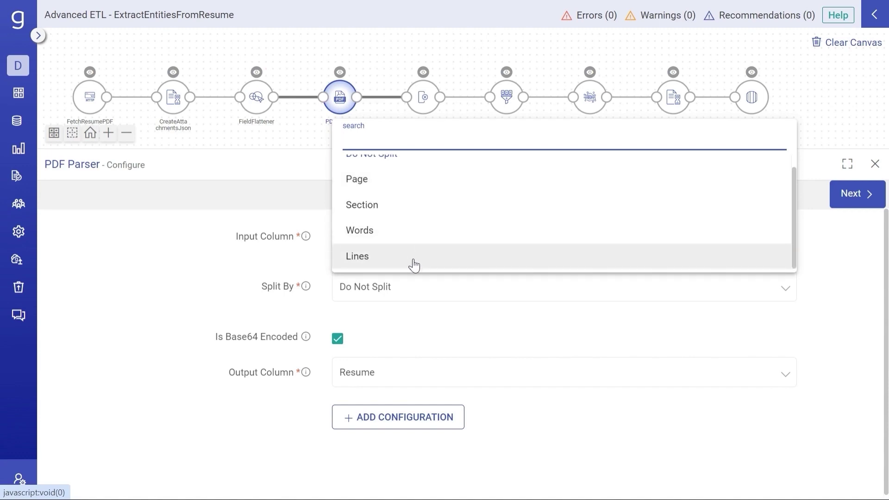
{"action": "scroll", "coordinate": [414, 260], "scroll_direction": "up", "scroll_amount": 1}
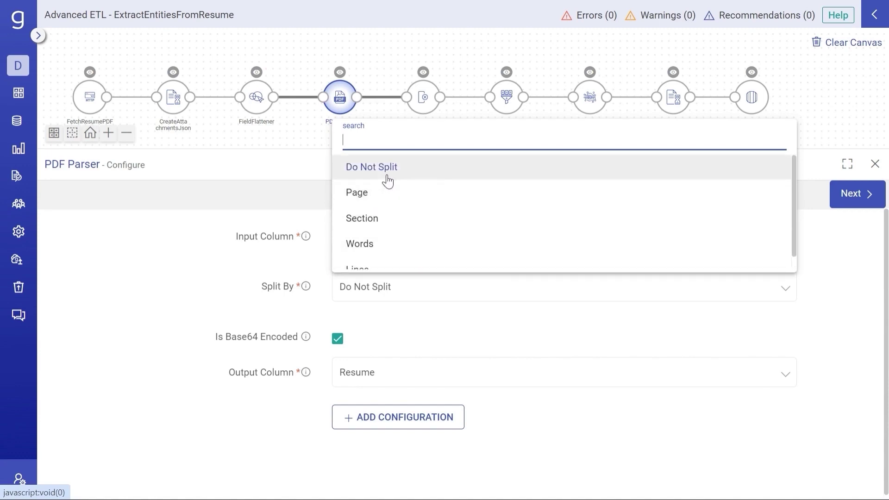
{"action": "left_click", "coordinate": [441, 332]}
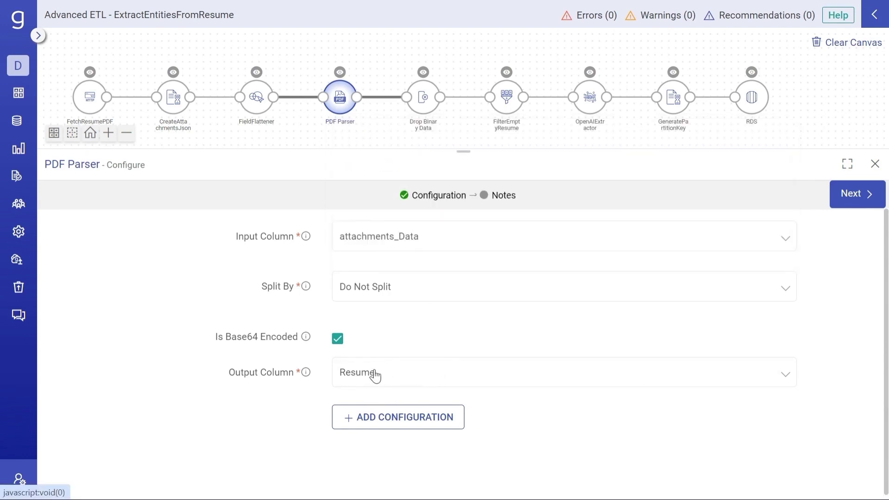
{"action": "left_click", "coordinate": [875, 164]}
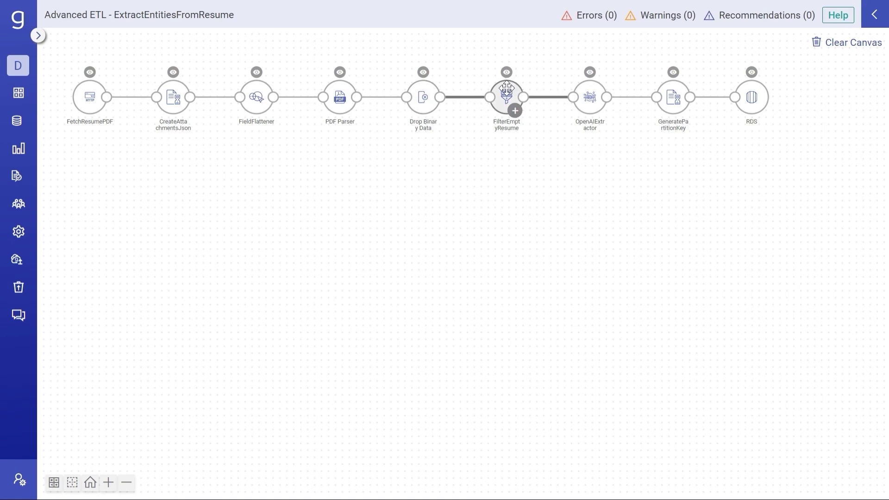
Step: Open the OpenAIExtractor's Open_AI connection for editing, test the connection, and cancel the edit
{"action": "left_click", "coordinate": [582, 97]}
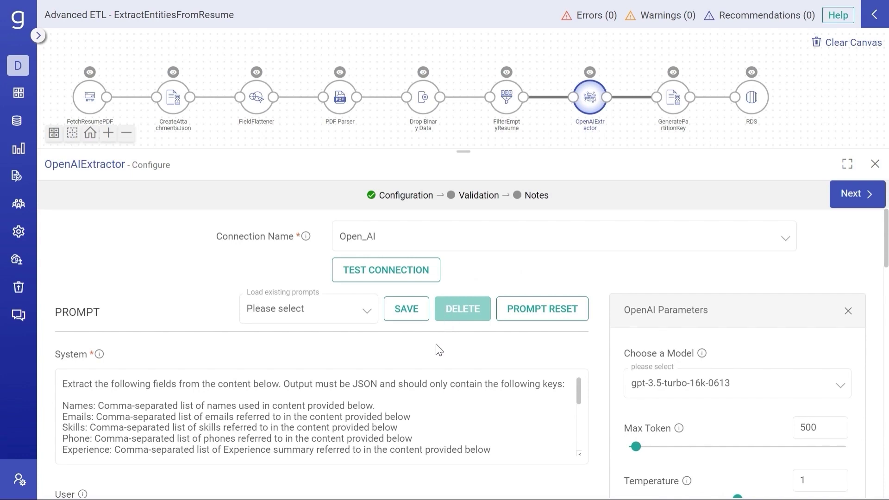
{"action": "left_click", "coordinate": [770, 243]}
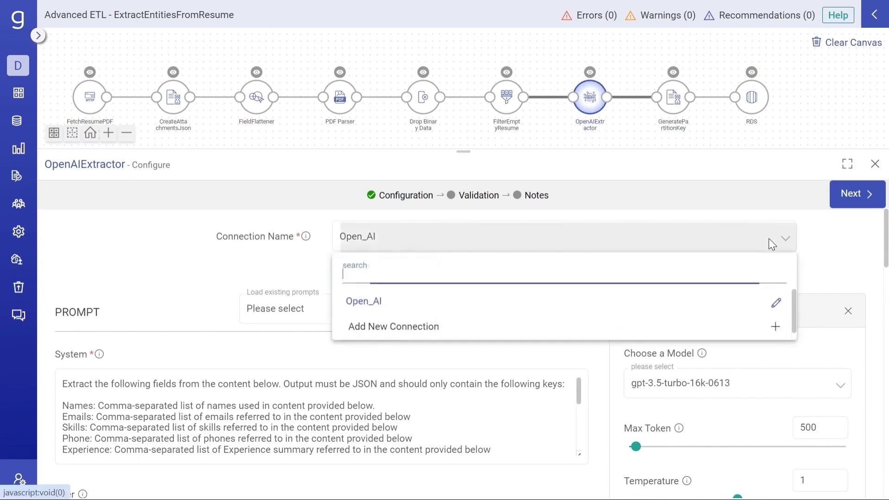
{"action": "left_click", "coordinate": [775, 303]}
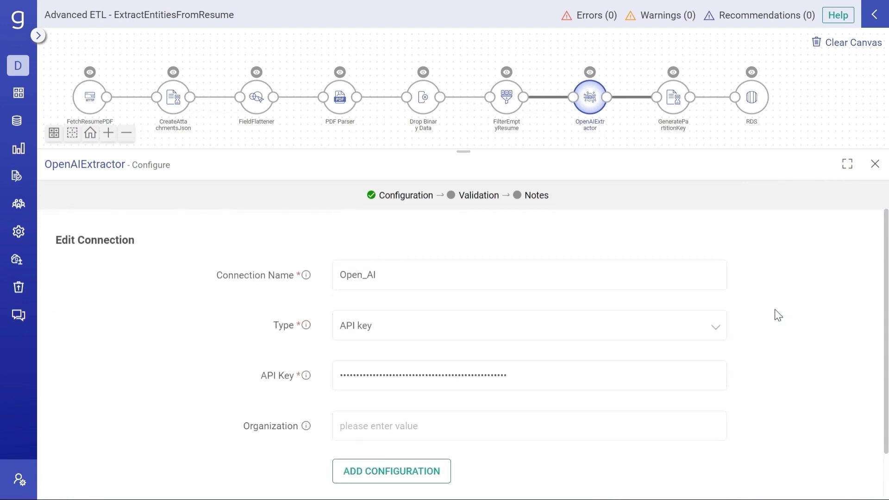
{"action": "left_click", "coordinate": [544, 371]}
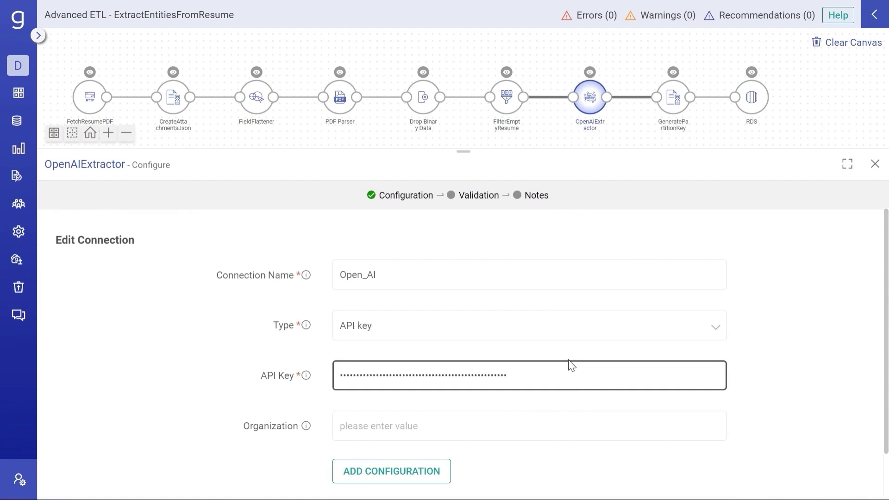
{"action": "scroll", "coordinate": [570, 365], "scroll_direction": "down", "scroll_amount": 2}
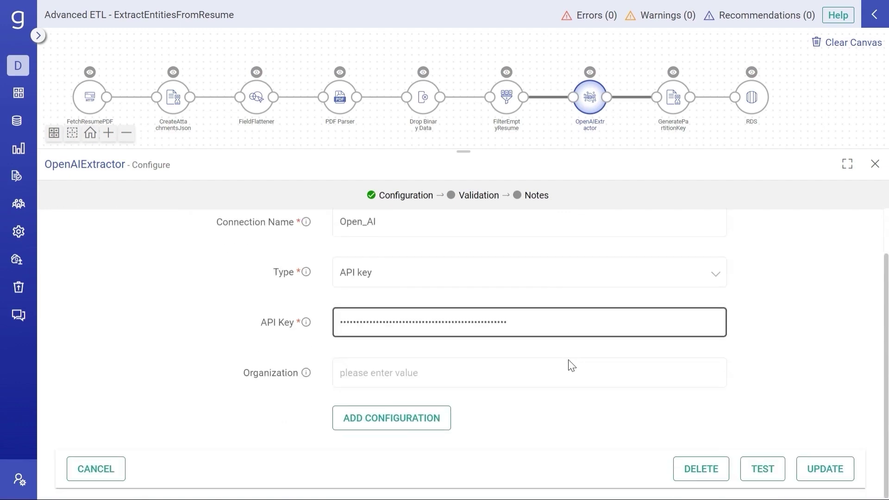
{"action": "left_click", "coordinate": [754, 465]}
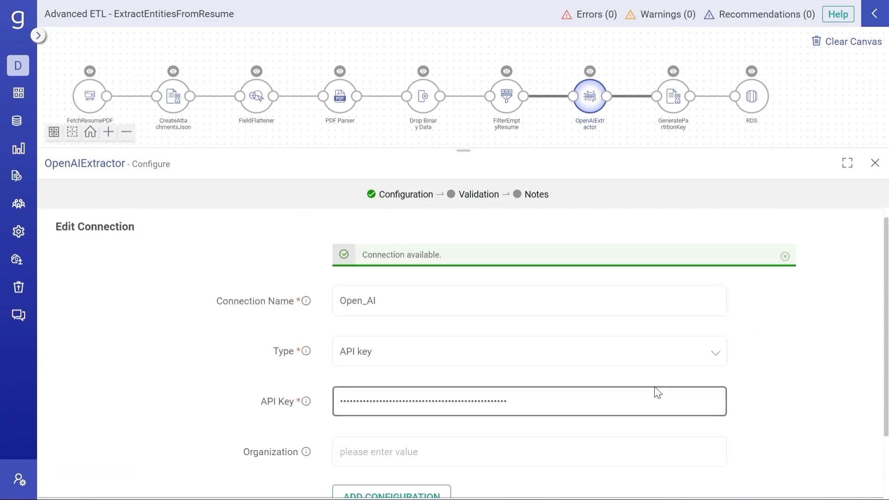
{"action": "left_click", "coordinate": [476, 298]}
{"action": "scroll", "coordinate": [476, 297], "scroll_direction": "down", "scroll_amount": 1}
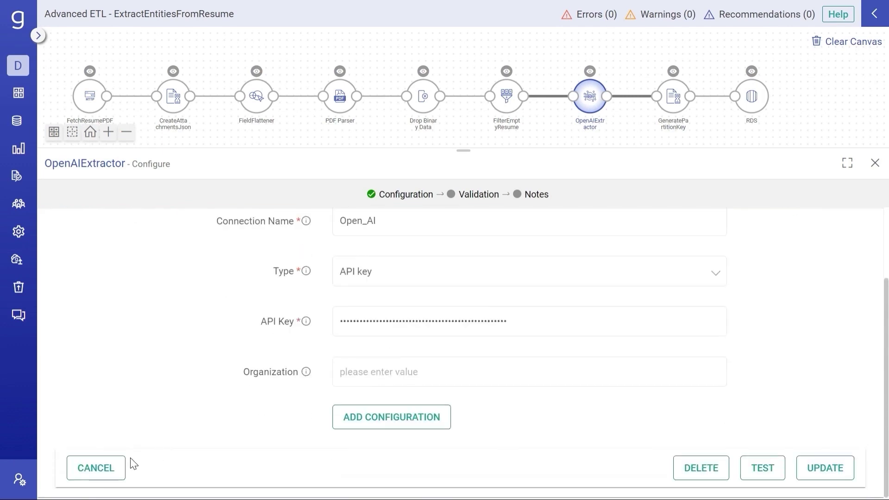
{"action": "left_click", "coordinate": [83, 481]}
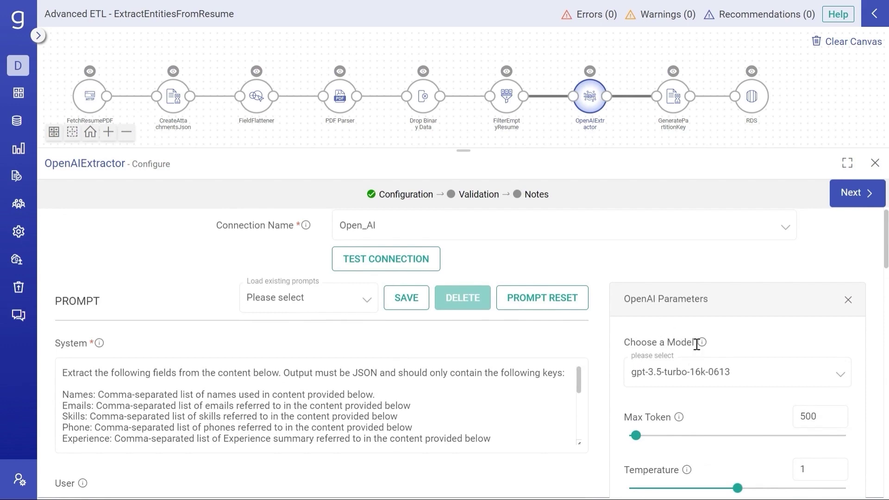
Step: Review the OpenAI model parameters and the list of existing prompts available to load, without choosing a prompt
{"action": "scroll", "coordinate": [697, 343], "scroll_direction": "down", "scroll_amount": 2}
{"action": "scroll", "coordinate": [697, 344], "scroll_direction": "up", "scroll_amount": 1}
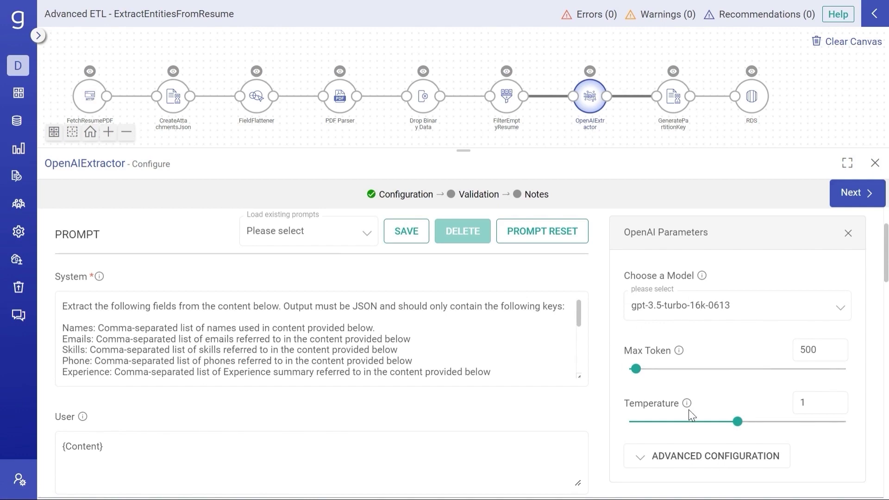
{"action": "scroll", "coordinate": [690, 413], "scroll_direction": "up", "scroll_amount": 3}
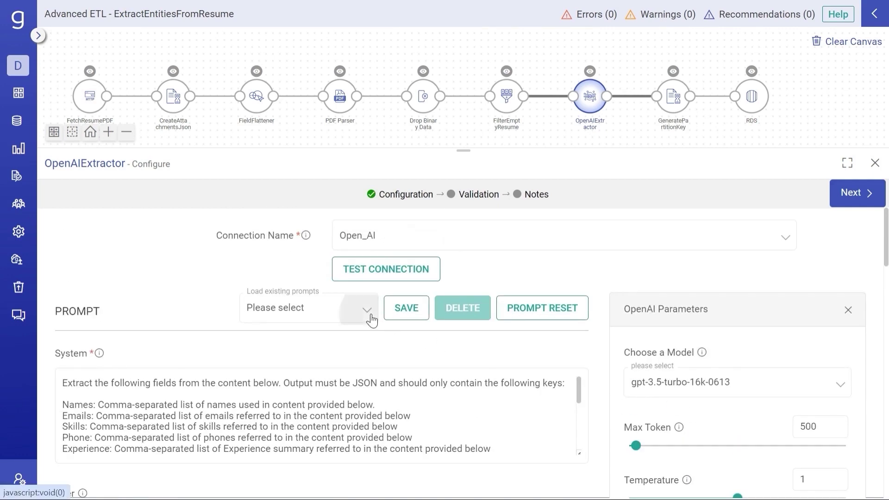
{"action": "left_click", "coordinate": [368, 309]}
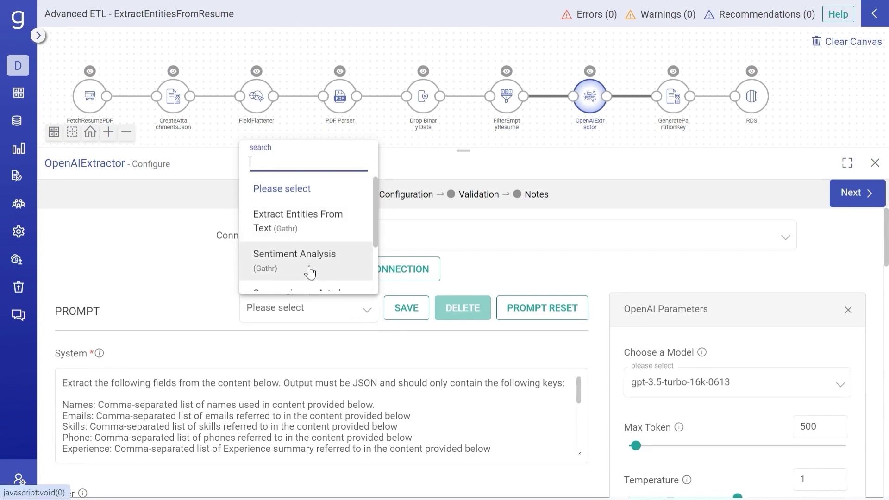
{"action": "scroll", "coordinate": [309, 269], "scroll_direction": "down", "scroll_amount": 2}
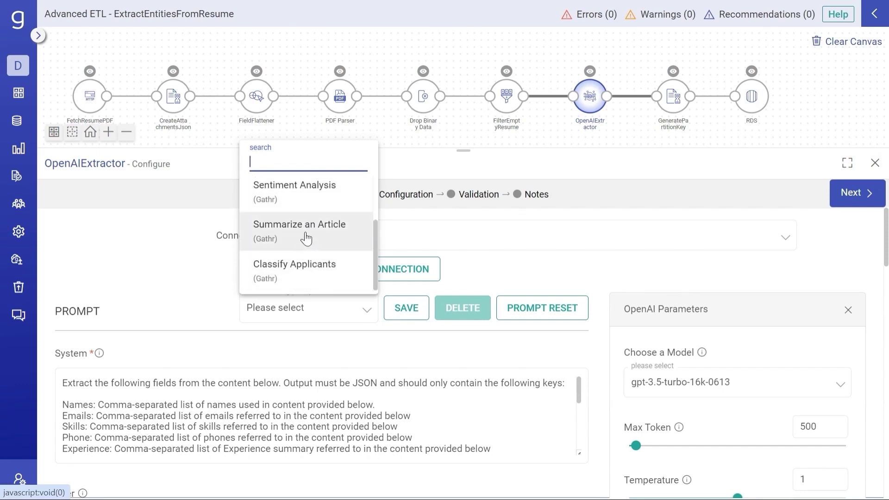
{"action": "left_click", "coordinate": [351, 365]}
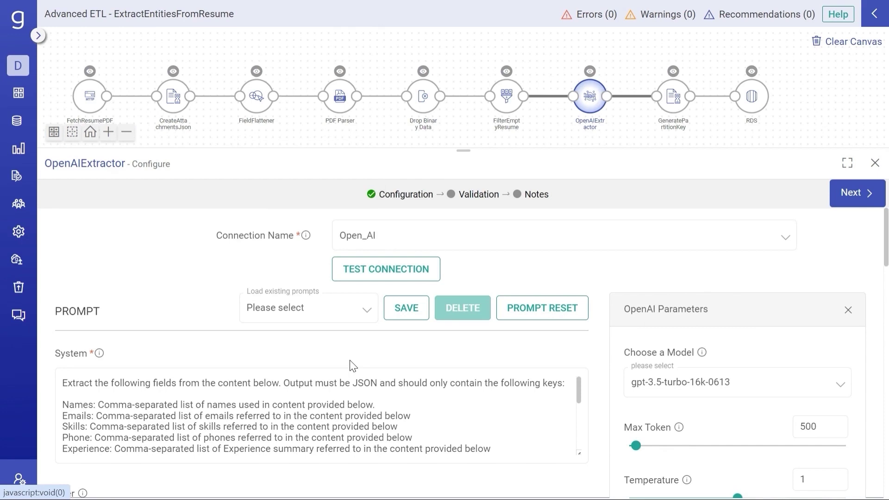
Step: Read through the System prompt of the OpenAIExtractor, from the fields to extract to the required JSON response format
{"action": "scroll", "coordinate": [350, 366], "scroll_direction": "down", "scroll_amount": 1}
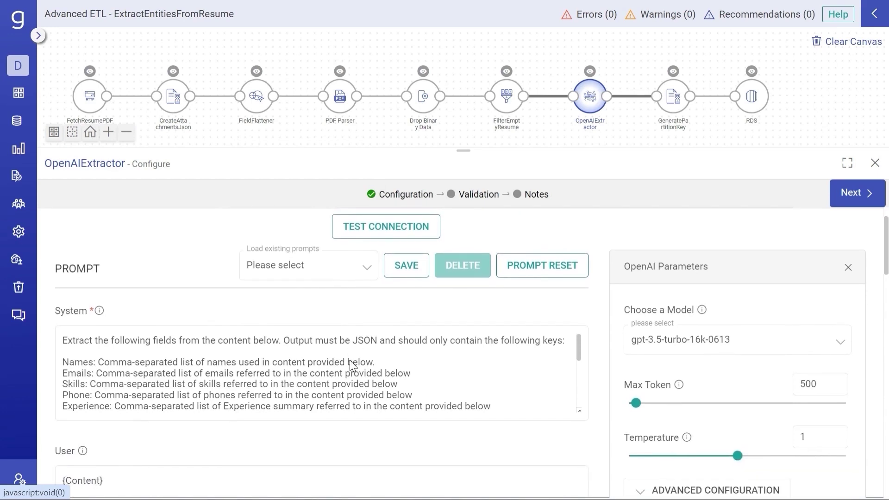
{"action": "left_click", "coordinate": [351, 361]}
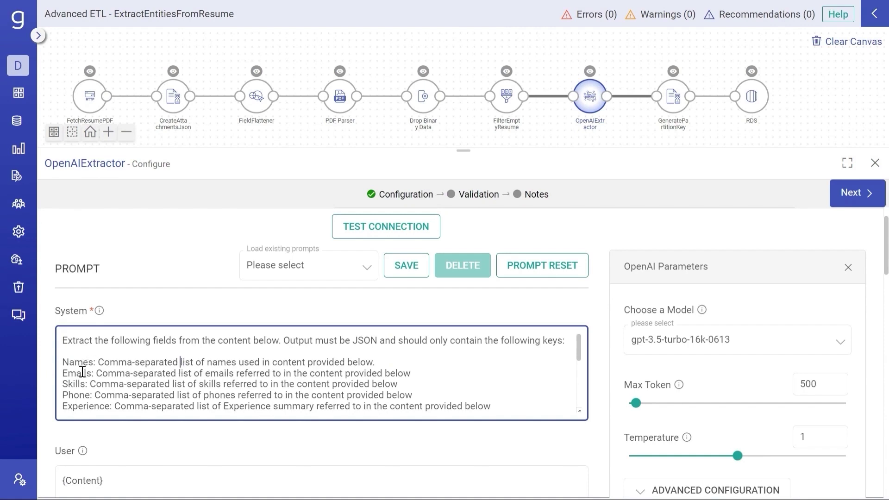
{"action": "scroll", "coordinate": [87, 395], "scroll_direction": "down", "scroll_amount": 3}
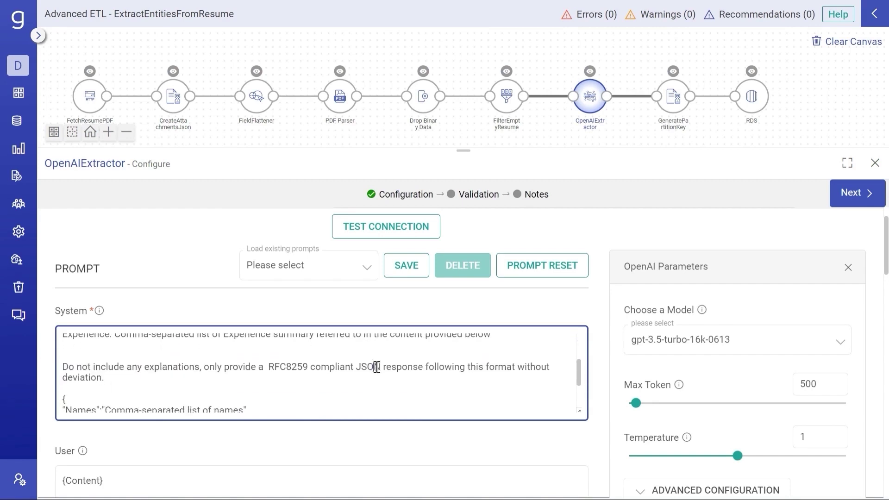
{"action": "double_click", "coordinate": [377, 367]}
{"action": "scroll", "coordinate": [376, 366], "scroll_direction": "down", "scroll_amount": 3}
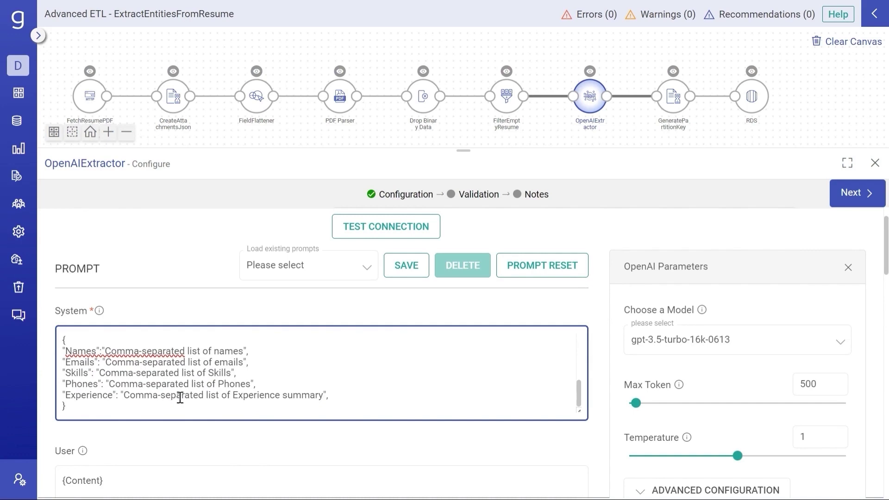
Step: Examine the User prompt and highlight the word Content inside its curly-brace placeholder
{"action": "scroll", "coordinate": [201, 398], "scroll_direction": "down", "scroll_amount": 3}
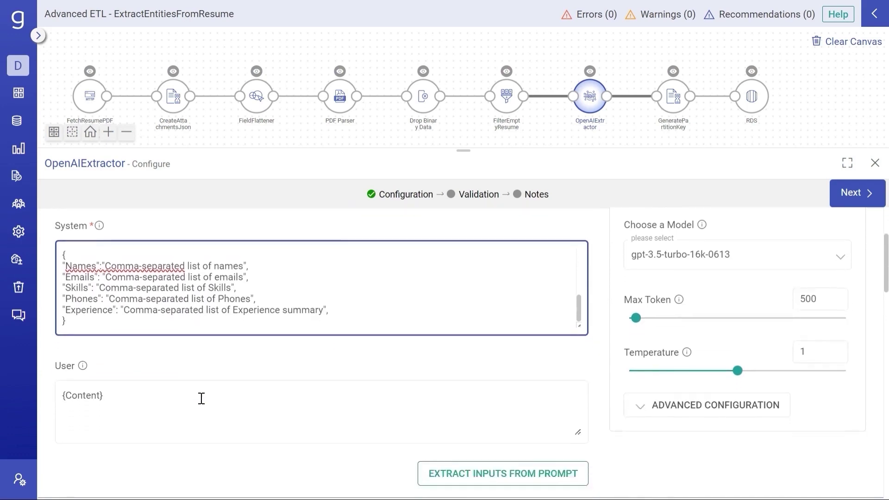
{"action": "left_click", "coordinate": [201, 399]}
{"action": "scroll", "coordinate": [91, 369], "scroll_direction": "down", "scroll_amount": 1}
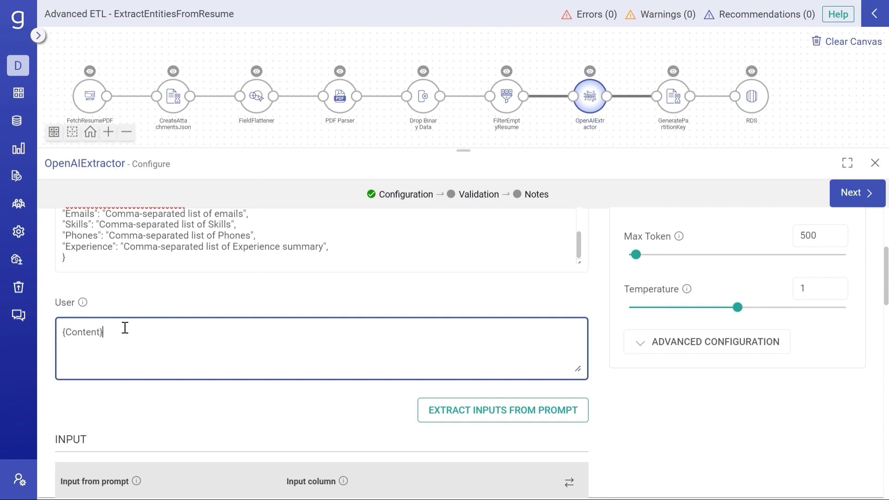
{"action": "double_click", "coordinate": [89, 327]}
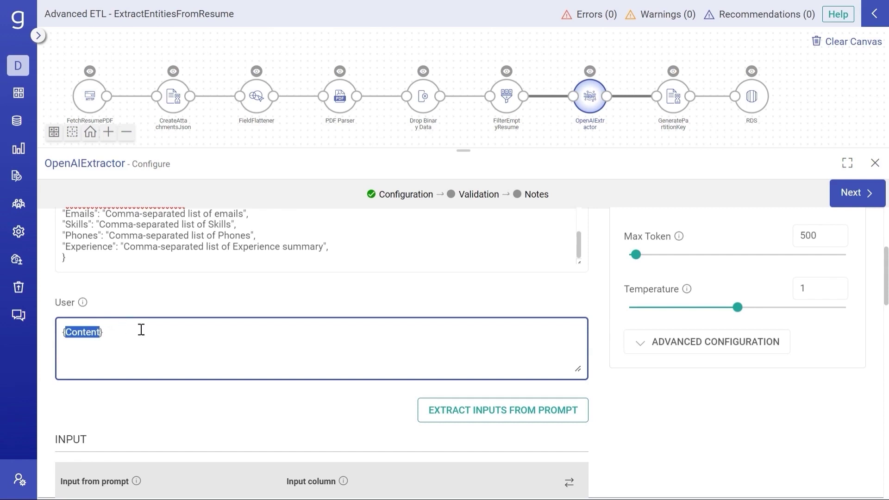
Step: Examine the Input section, where the Content placeholder extracted from the prompt is mapped to an input column
{"action": "left_click", "coordinate": [171, 335]}
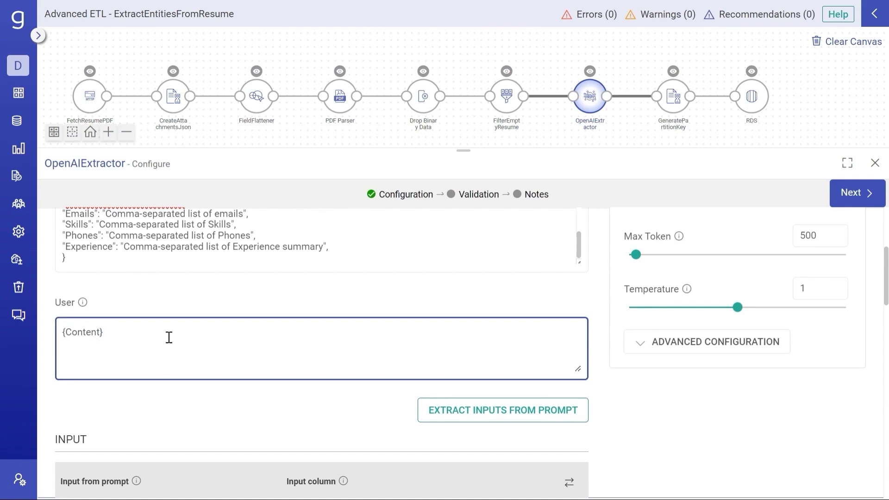
{"action": "scroll", "coordinate": [169, 337], "scroll_direction": "down", "scroll_amount": 1}
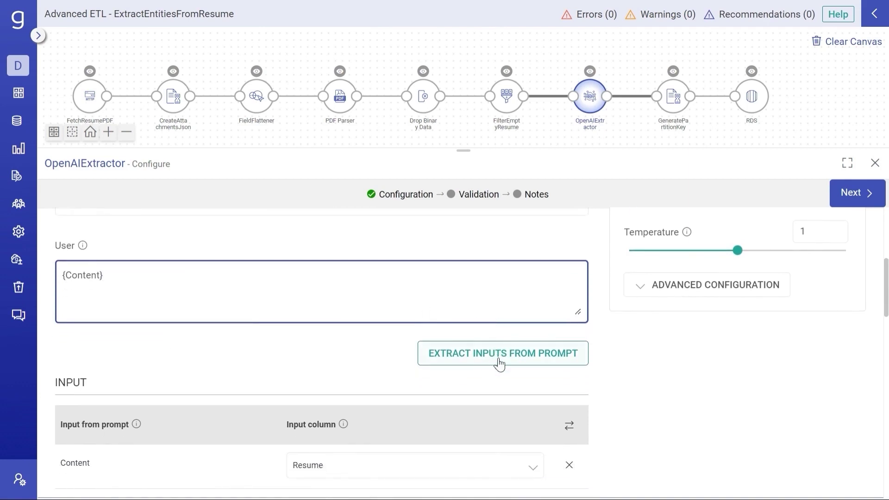
{"action": "scroll", "coordinate": [463, 389], "scroll_direction": "down", "scroll_amount": 2}
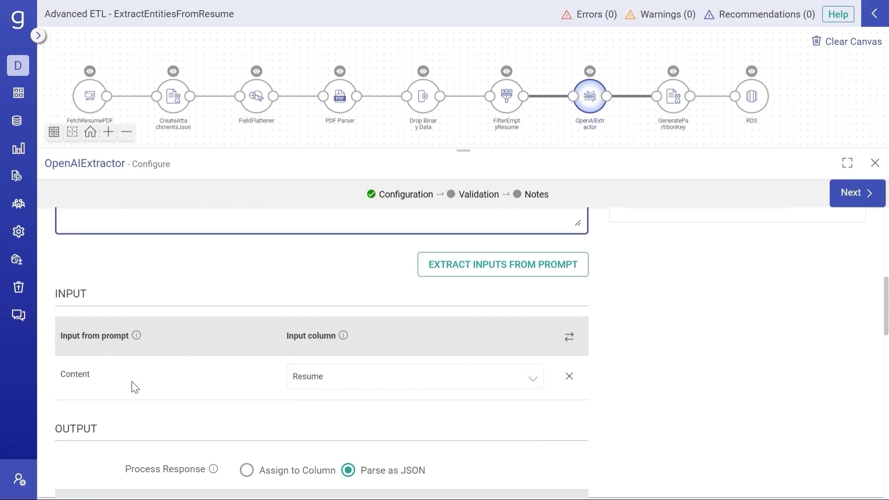
Step: Review the Process Response choices and the mapping of JSON response keys to output columns, including the Auto-Map option
{"action": "scroll", "coordinate": [135, 386], "scroll_direction": "down", "scroll_amount": 3}
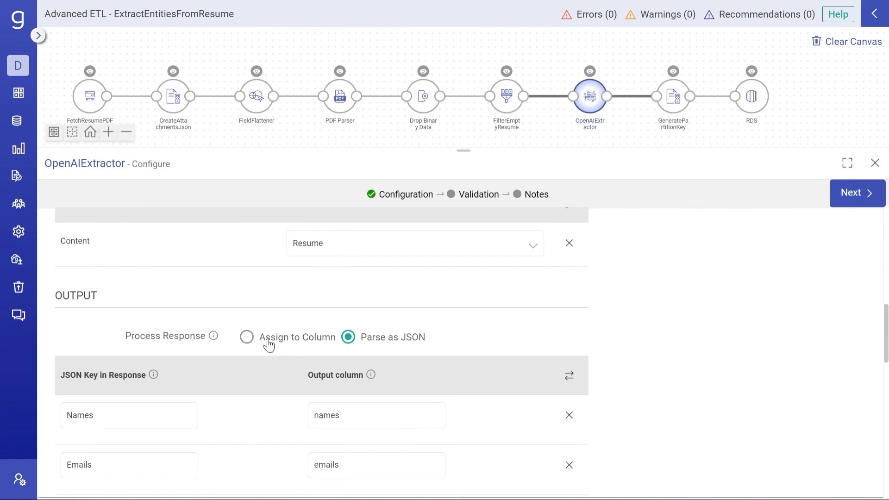
{"action": "scroll", "coordinate": [250, 367], "scroll_direction": "up", "scroll_amount": 1}
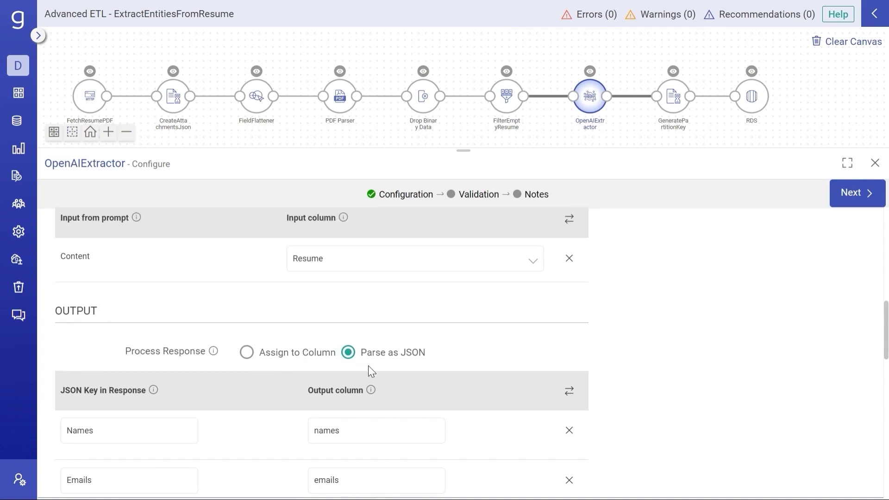
{"action": "scroll", "coordinate": [369, 366], "scroll_direction": "down", "scroll_amount": 2}
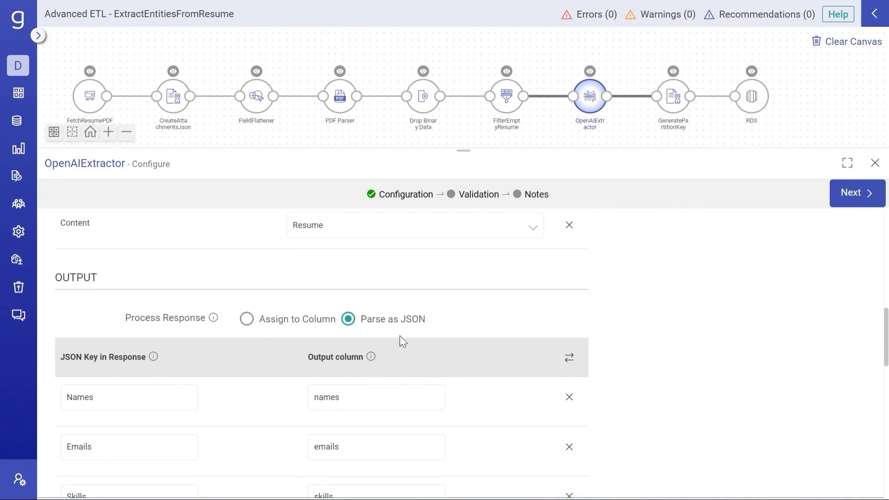
{"action": "left_click", "coordinate": [381, 396]}
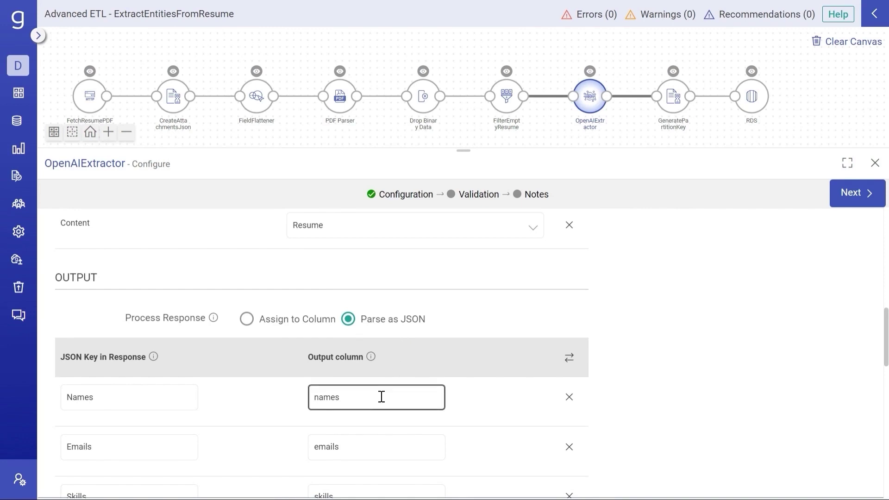
{"action": "scroll", "coordinate": [381, 396], "scroll_direction": "down", "scroll_amount": 1}
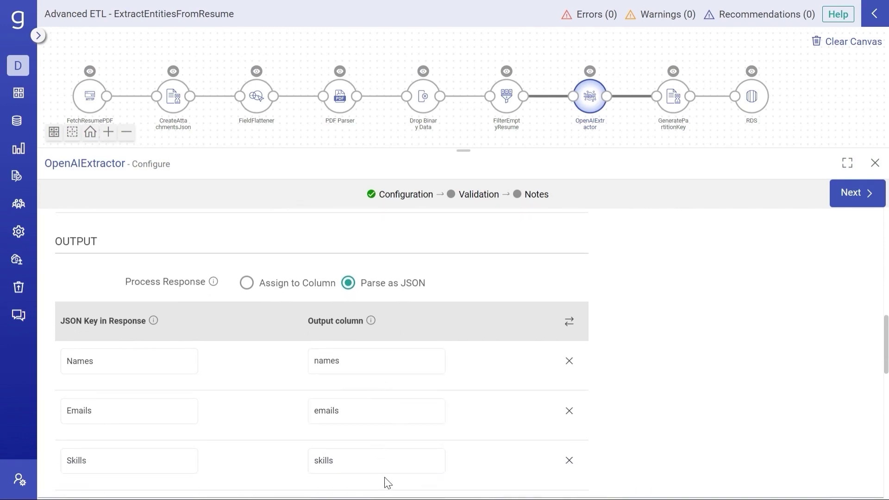
{"action": "scroll", "coordinate": [388, 480], "scroll_direction": "down", "scroll_amount": 2}
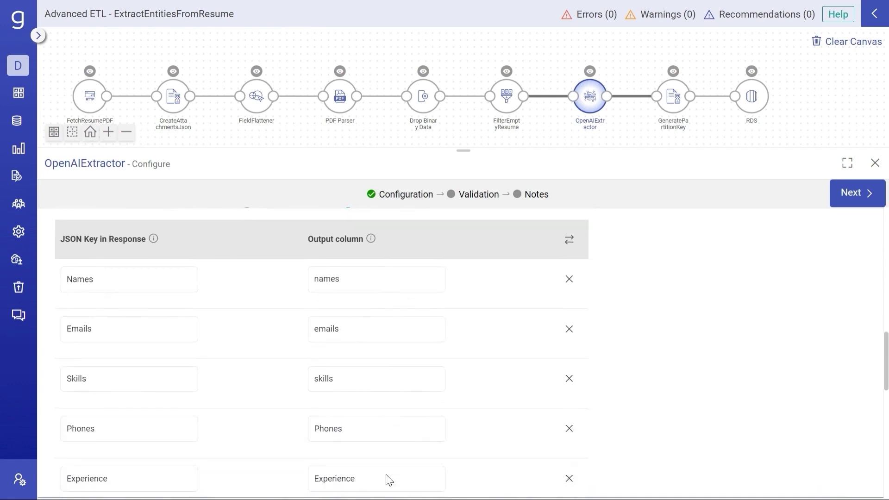
{"action": "scroll", "coordinate": [388, 480], "scroll_direction": "up", "scroll_amount": 2}
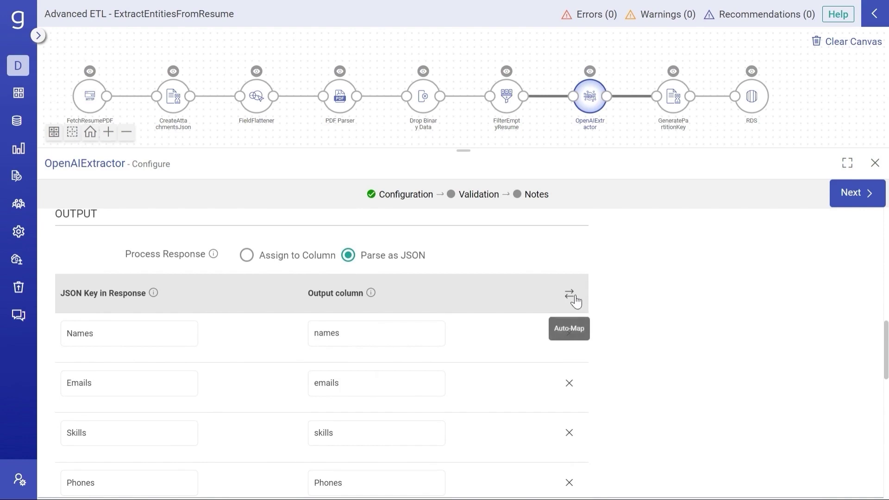
{"action": "scroll", "coordinate": [551, 363], "scroll_direction": "down", "scroll_amount": 3}
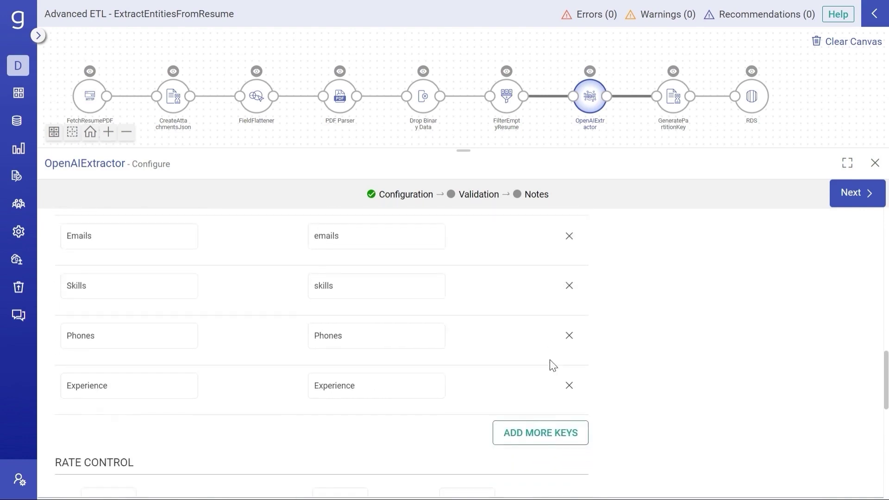
Step: Examine the Rate Control settings for concurrent requests, tokens and requests per interval
{"action": "scroll", "coordinate": [553, 366], "scroll_direction": "down", "scroll_amount": 3}
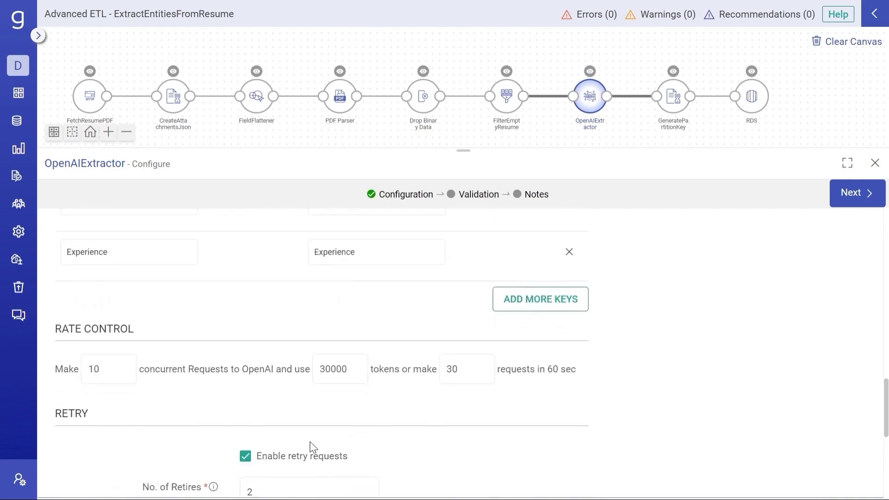
{"action": "left_click", "coordinate": [349, 377]}
{"action": "left_click", "coordinate": [369, 373]}
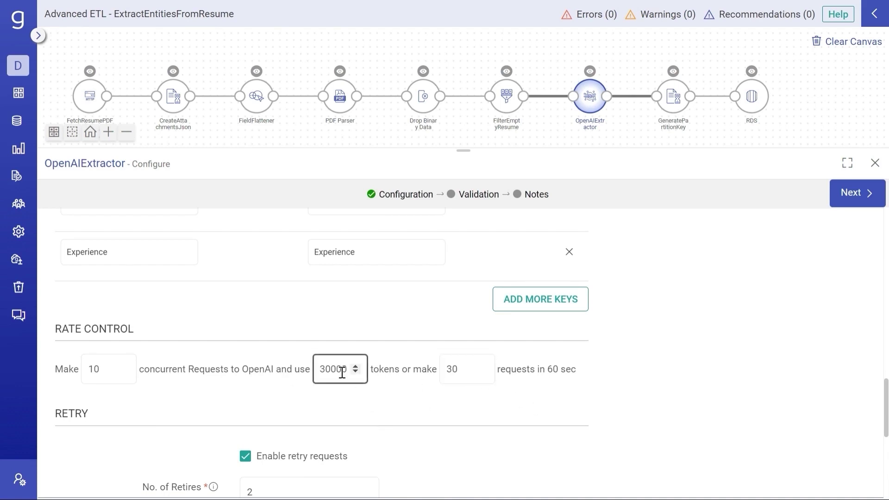
Step: Review the Retry settings for the number of retries and the list of missing keys that trigger a retry, without changing the selection
{"action": "scroll", "coordinate": [342, 372], "scroll_direction": "down", "scroll_amount": 3}
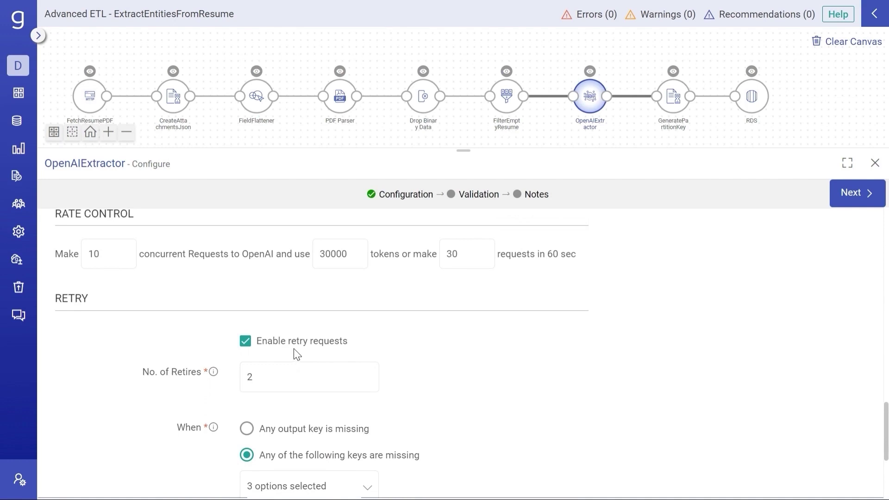
{"action": "scroll", "coordinate": [295, 375], "scroll_direction": "down", "scroll_amount": 1}
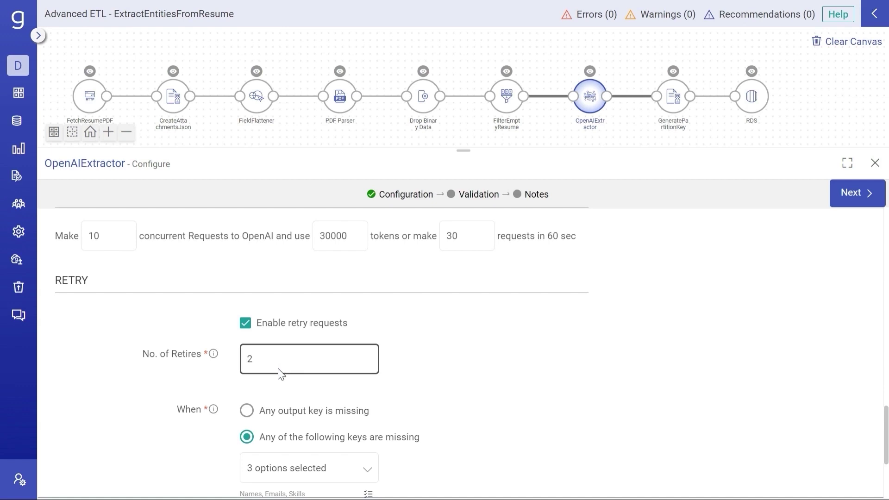
{"action": "scroll", "coordinate": [279, 373], "scroll_direction": "down", "scroll_amount": 1}
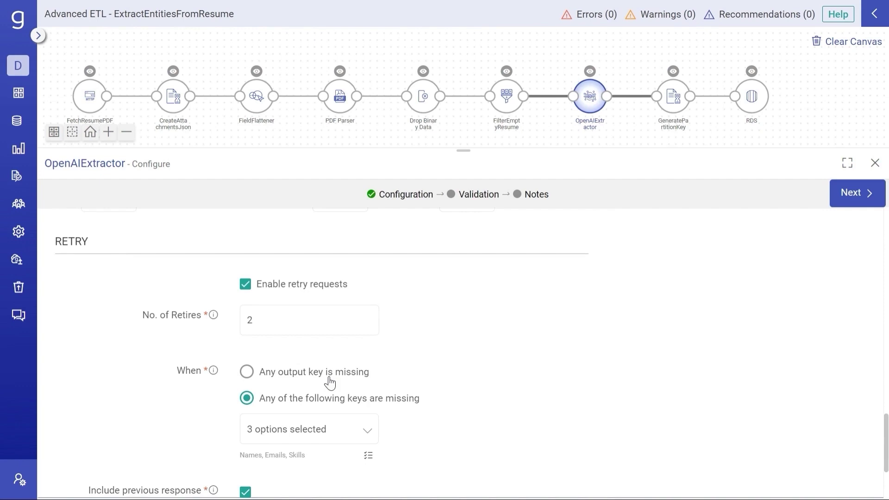
{"action": "scroll", "coordinate": [323, 404], "scroll_direction": "down", "scroll_amount": 1}
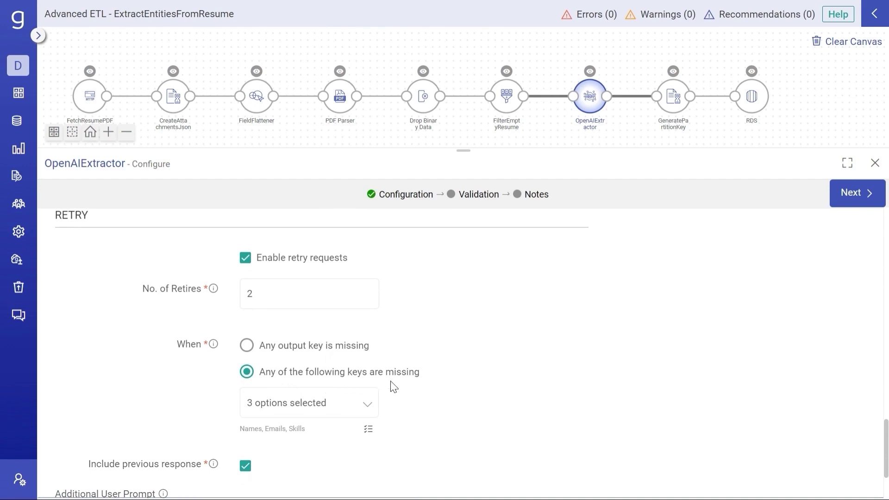
{"action": "left_click", "coordinate": [343, 413]}
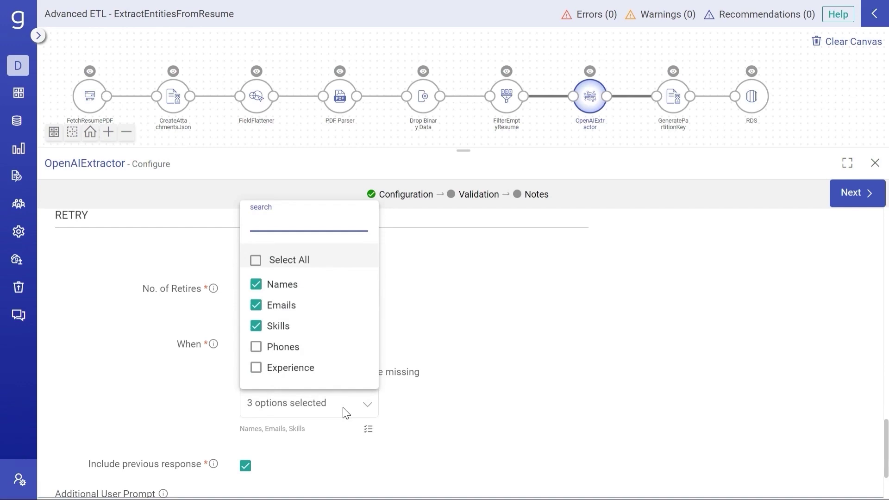
{"action": "left_click", "coordinate": [345, 412]}
Step: Examine the Include previous response option and the Additional User Prompt sent with retries
{"action": "scroll", "coordinate": [331, 413], "scroll_direction": "down", "scroll_amount": 2}
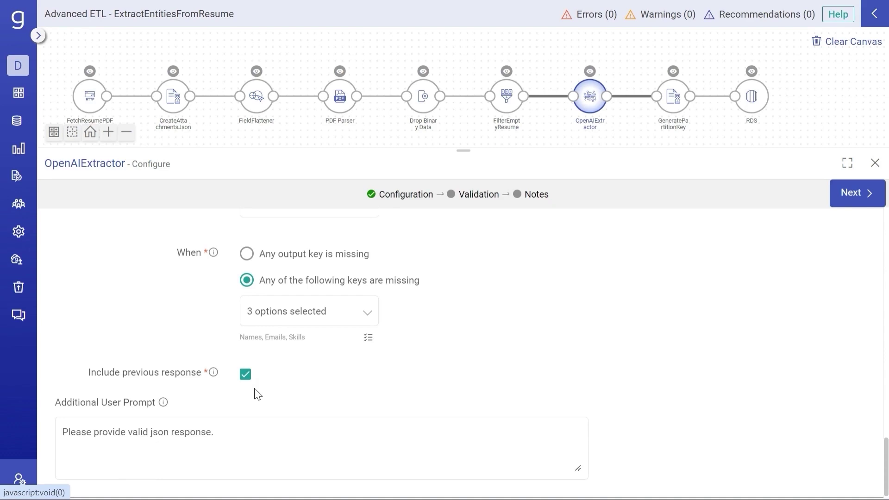
{"action": "scroll", "coordinate": [258, 394], "scroll_direction": "down", "scroll_amount": 1}
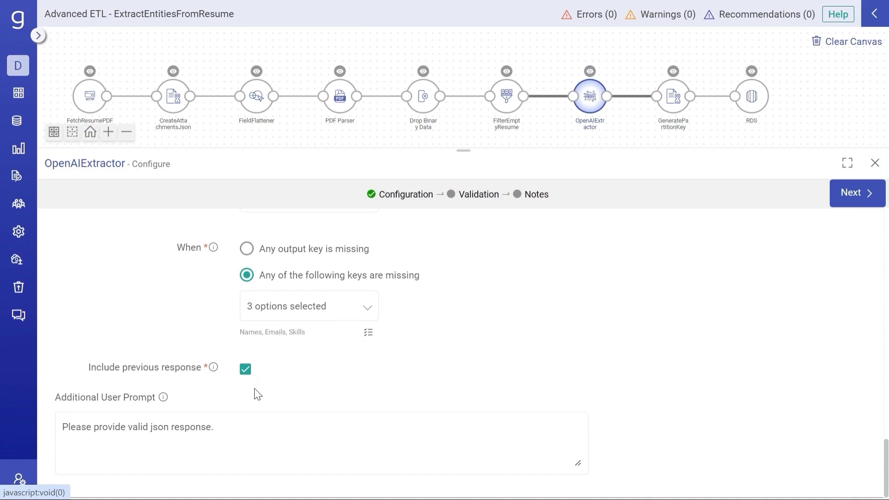
{"action": "left_click", "coordinate": [281, 443]}
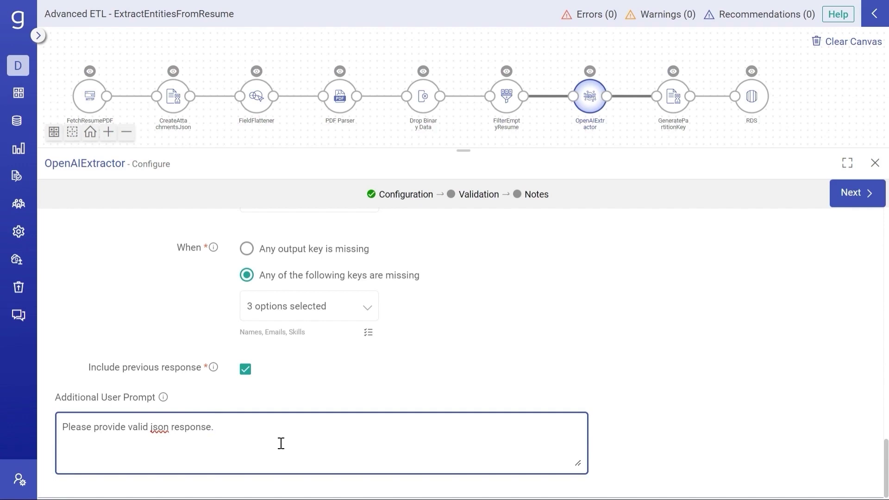
Step: Save the extractor's prompt under the name ResumeEntityExtraction, leaving the description empty
{"action": "scroll", "coordinate": [281, 443], "scroll_direction": "up", "scroll_amount": 15}
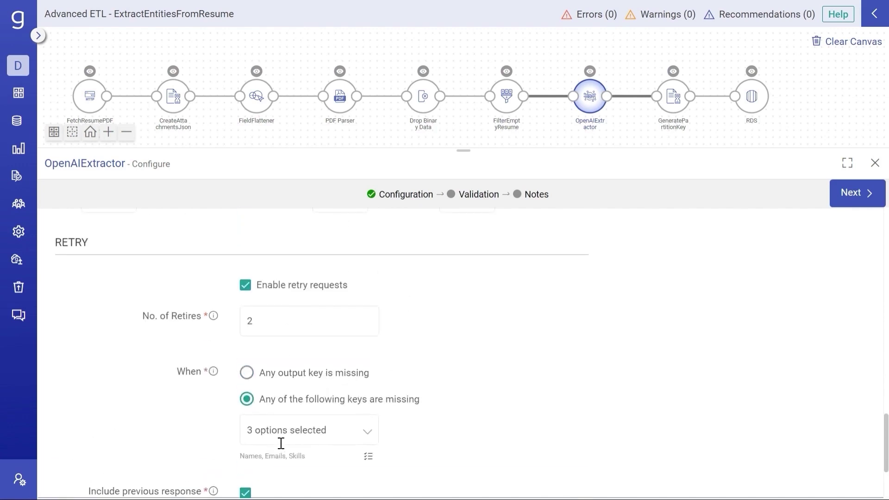
{"action": "scroll", "coordinate": [281, 445], "scroll_direction": "up", "scroll_amount": 4}
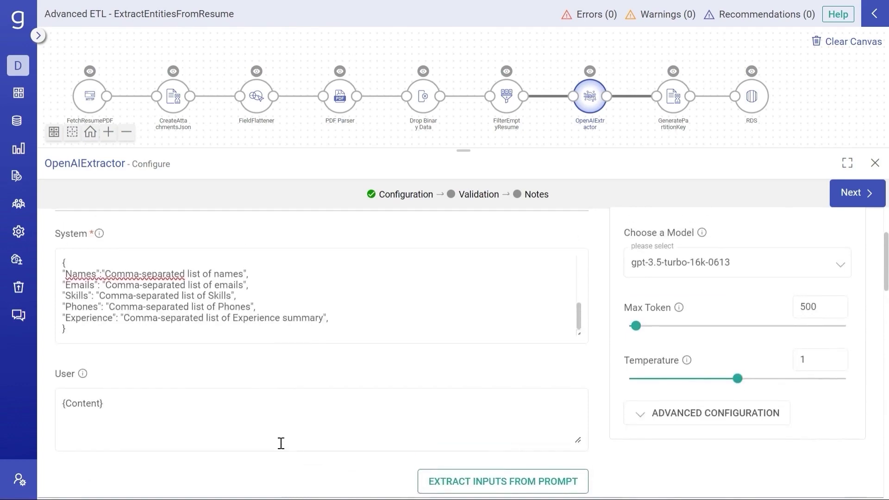
{"action": "left_click", "coordinate": [401, 319]}
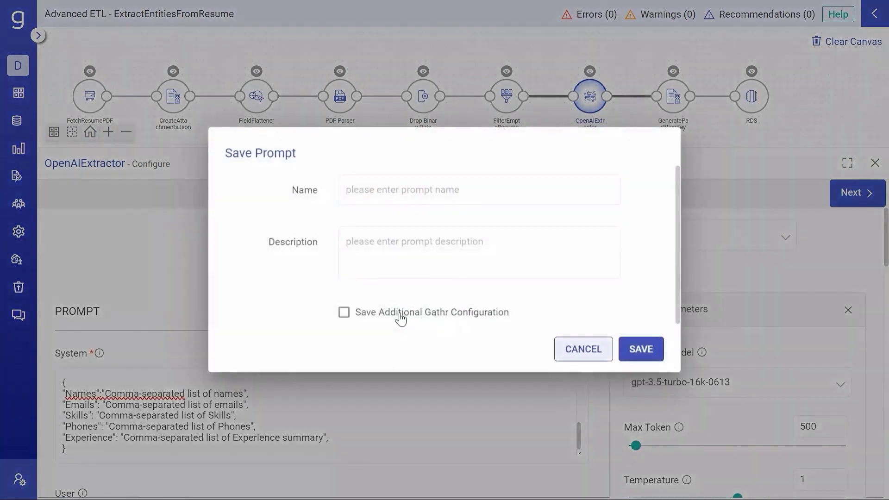
{"action": "left_click", "coordinate": [420, 199]}
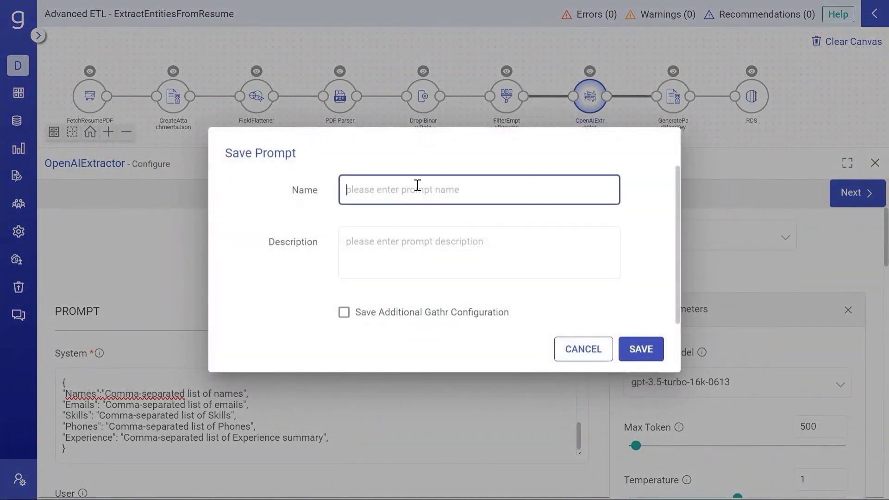
{"action": "type", "text": "Re"}
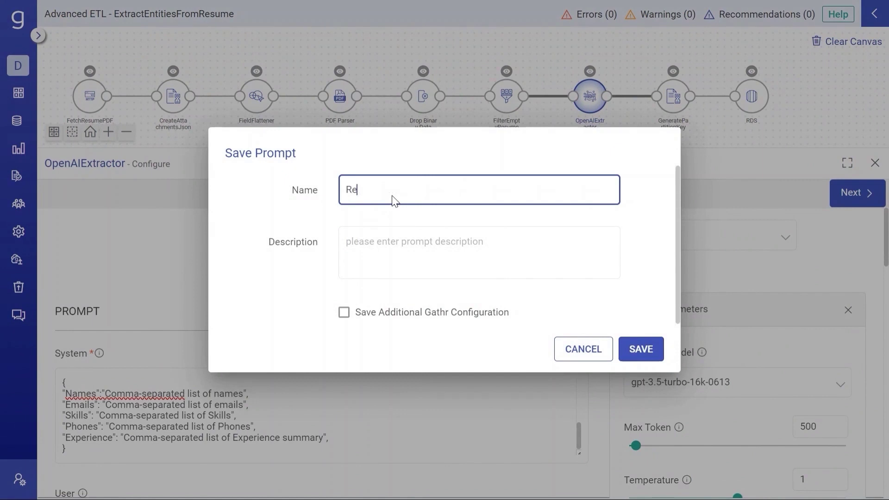
{"action": "type", "text": "sumeEntityExtraction"}
{"action": "left_click", "coordinate": [657, 355]}
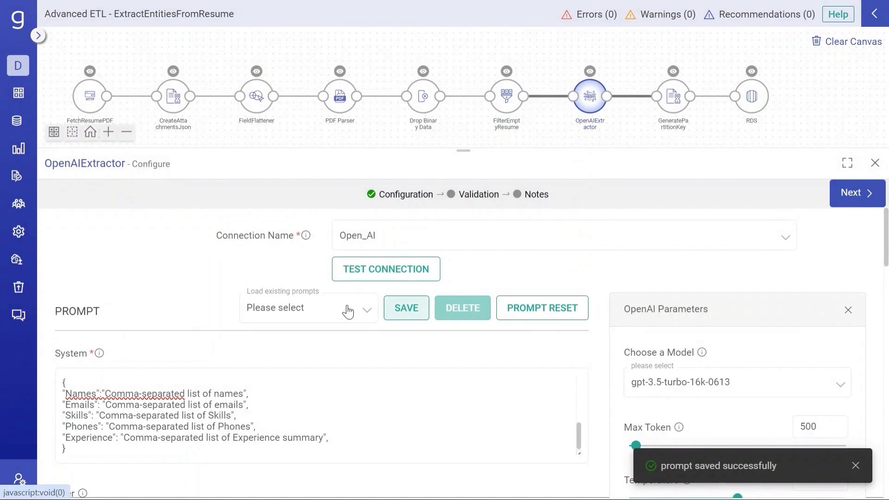
Step: Look for ResumeEntityExtraction among the existing prompts available to load, without loading any prompt
{"action": "left_click", "coordinate": [348, 311]}
{"action": "scroll", "coordinate": [353, 270], "scroll_direction": "down", "scroll_amount": 3}
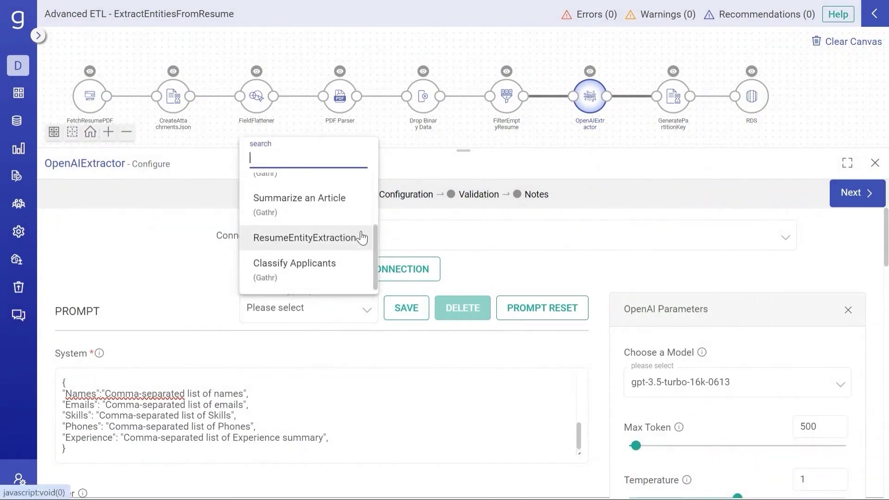
{"action": "left_click", "coordinate": [553, 260]}
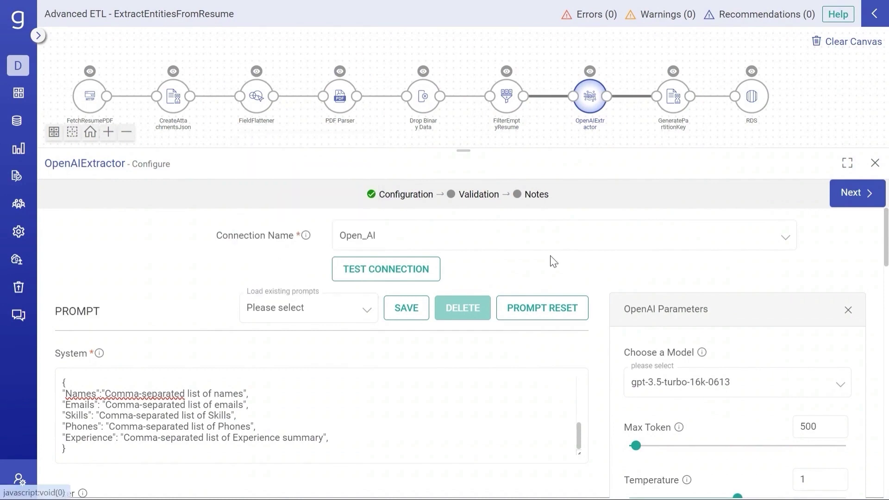
Step: Proceed to the OpenAIExtractor's Validation stage and review the row choices for validating output, without changing the selection
{"action": "left_click", "coordinate": [848, 203]}
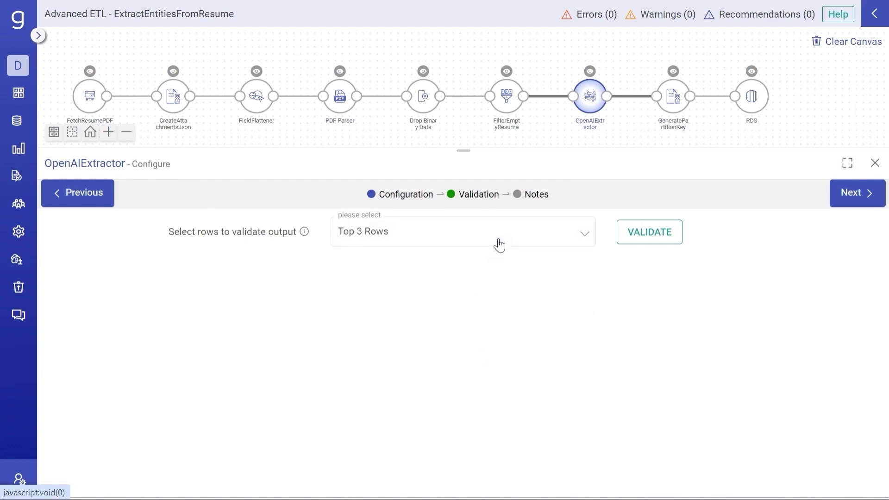
{"action": "left_click", "coordinate": [499, 245]}
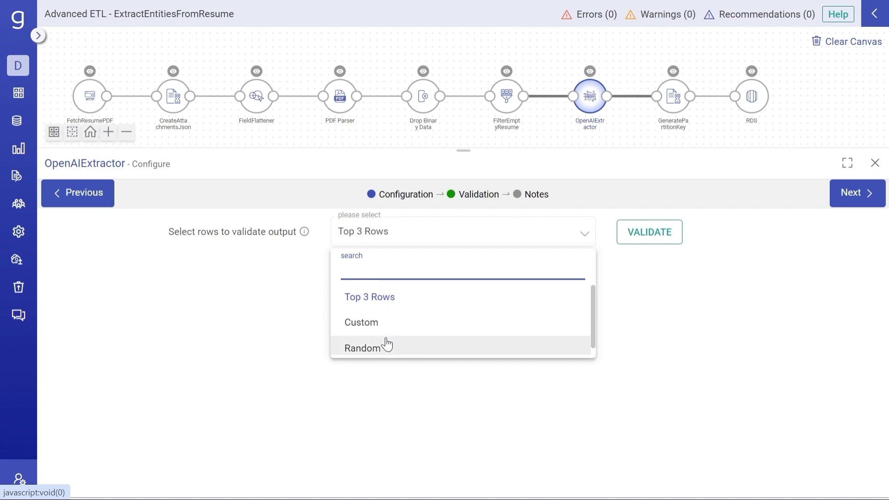
{"action": "scroll", "coordinate": [387, 344], "scroll_direction": "down", "scroll_amount": 1}
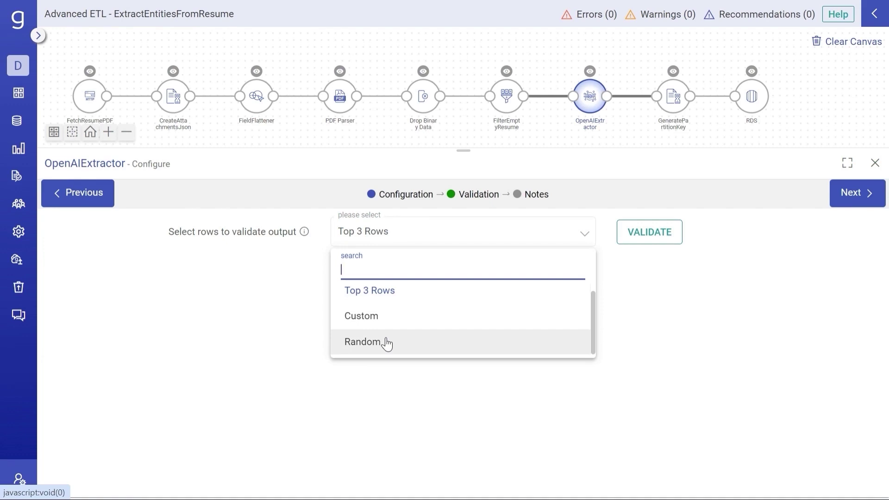
{"action": "left_click", "coordinate": [631, 351]}
Step: Validate the extraction output on the top 3 rows and continue to the Detect Schema stage
{"action": "left_click", "coordinate": [646, 244]}
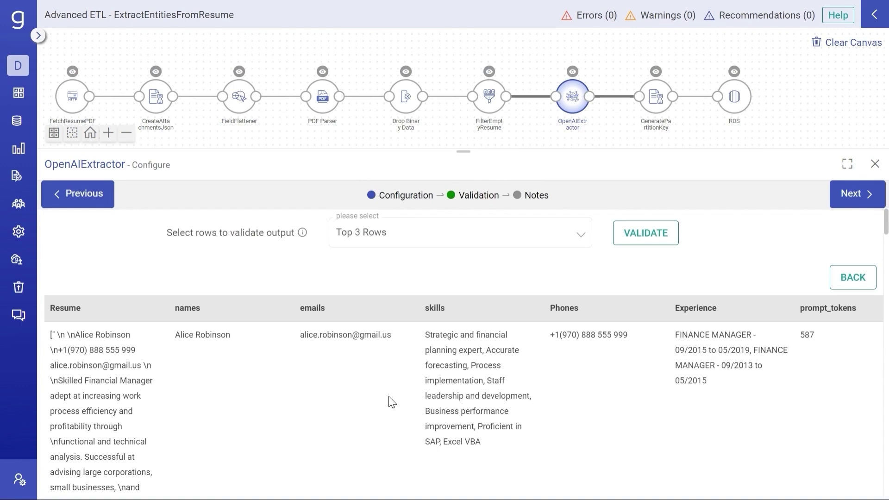
{"action": "scroll", "coordinate": [528, 377], "scroll_direction": "right", "scroll_amount": 5}
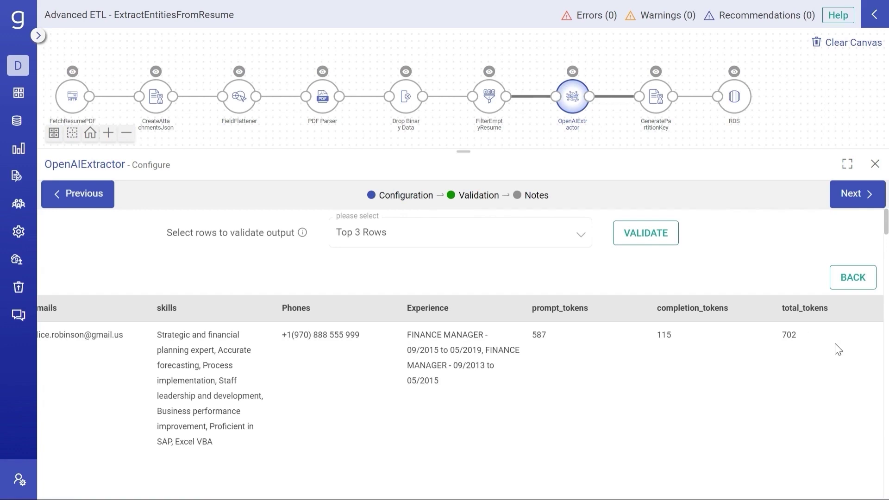
{"action": "left_click", "coordinate": [853, 195]}
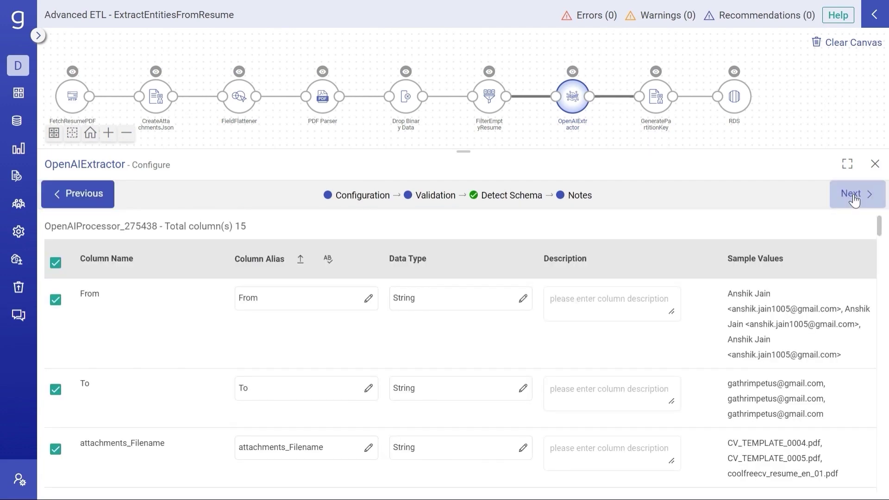
Step: Complete the OpenAIExtractor configuration with the detected schema and empty notes, and dismiss its output preview
{"action": "left_click", "coordinate": [854, 201]}
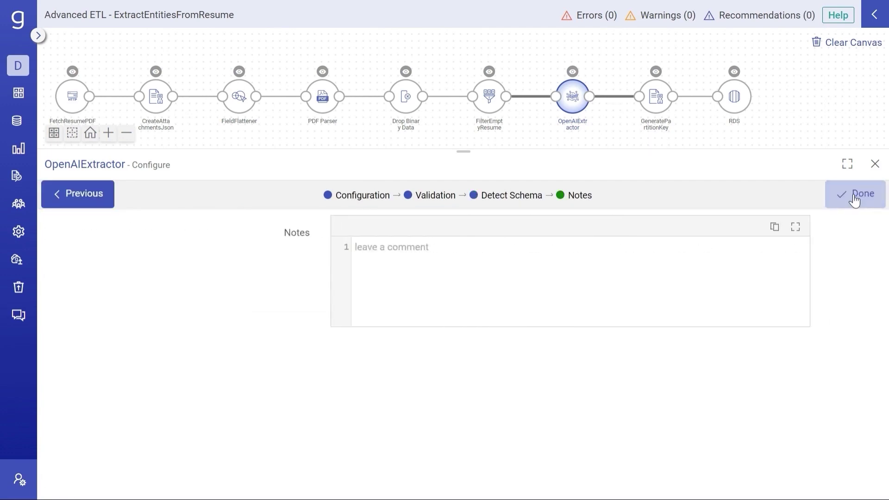
{"action": "left_click", "coordinate": [853, 193]}
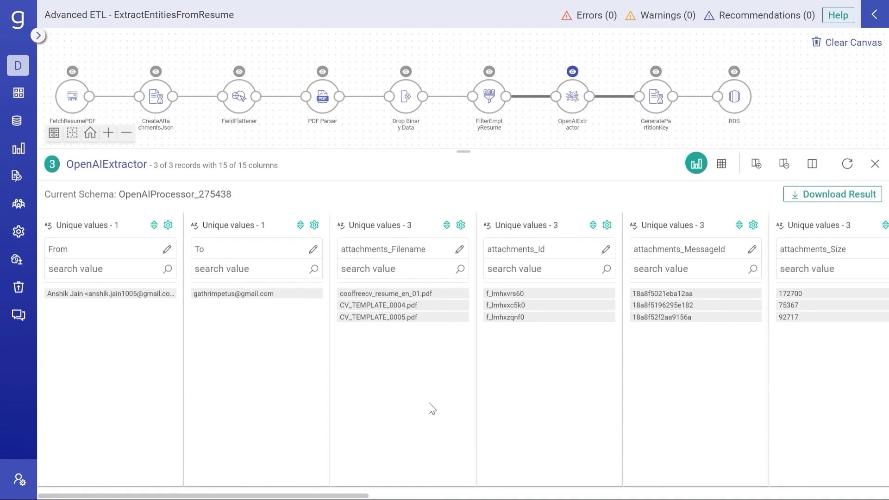
{"action": "left_click", "coordinate": [875, 164]}
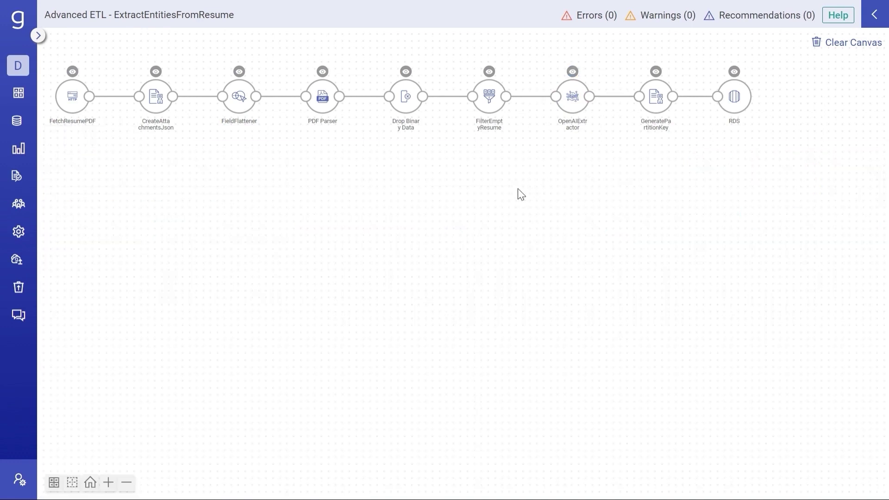
Step: Examine the extracted candidate records at the RDS stage, including names, emails, skills, Phones, Experience and Date, and close the preview
{"action": "left_click", "coordinate": [734, 72]}
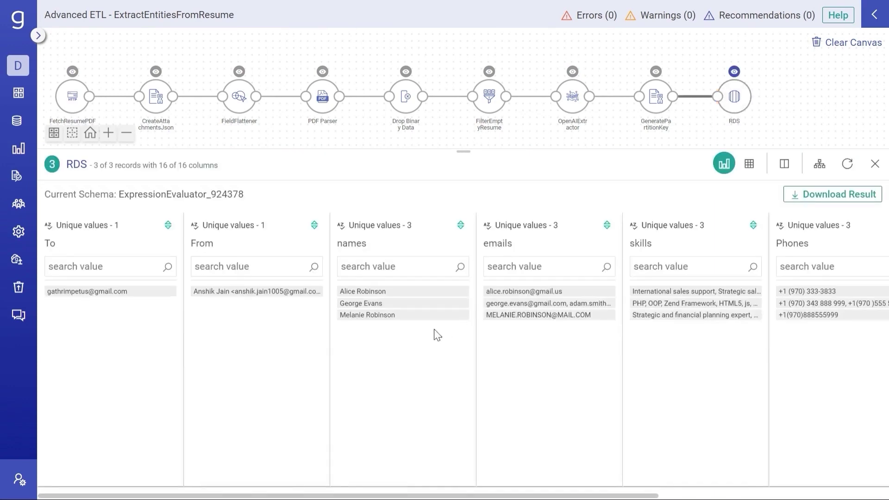
{"action": "scroll", "coordinate": [324, 387], "scroll_direction": "right", "scroll_amount": 5}
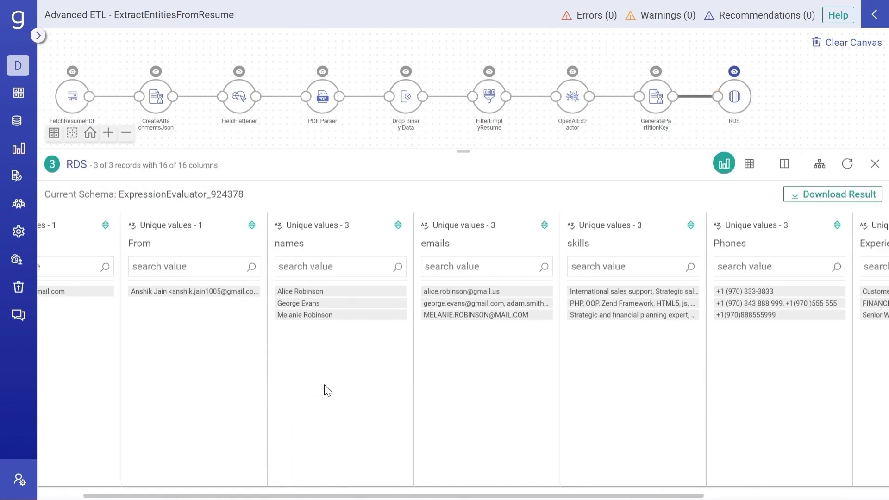
{"action": "scroll", "coordinate": [325, 391], "scroll_direction": "right", "scroll_amount": 4}
{"action": "scroll", "coordinate": [325, 389], "scroll_direction": "right", "scroll_amount": 10}
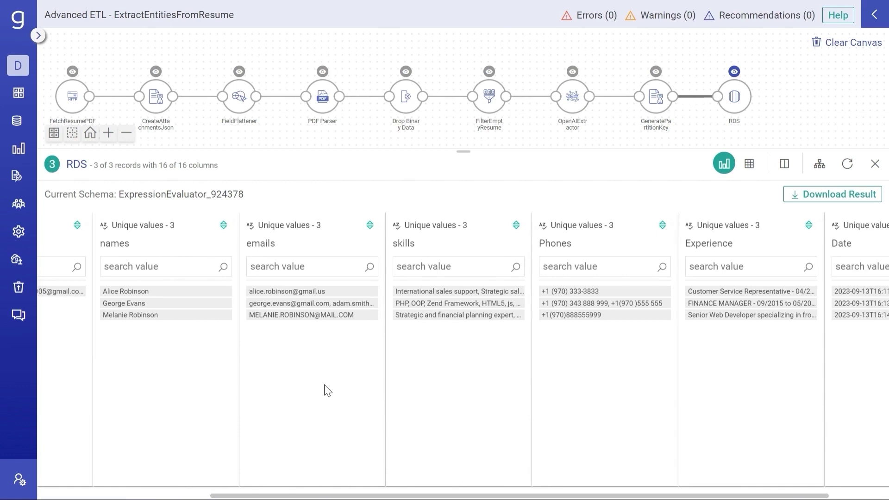
{"action": "scroll", "coordinate": [327, 391], "scroll_direction": "right", "scroll_amount": 6}
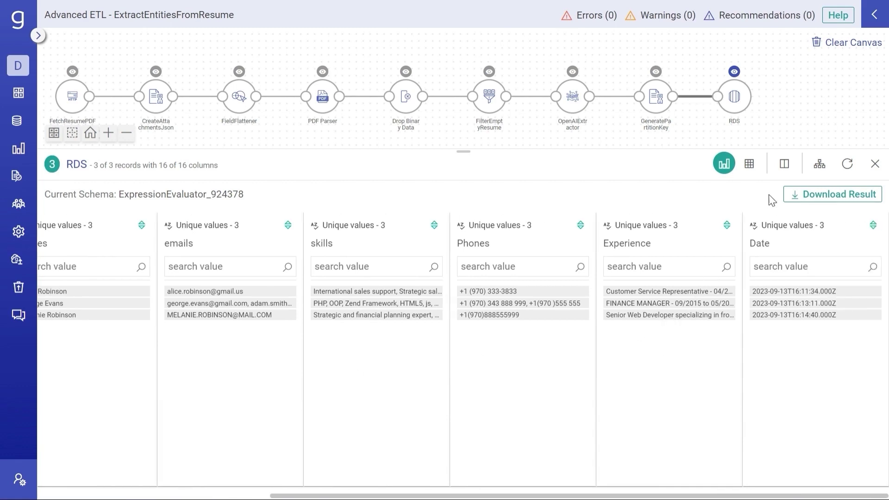
{"action": "left_click", "coordinate": [874, 166]}
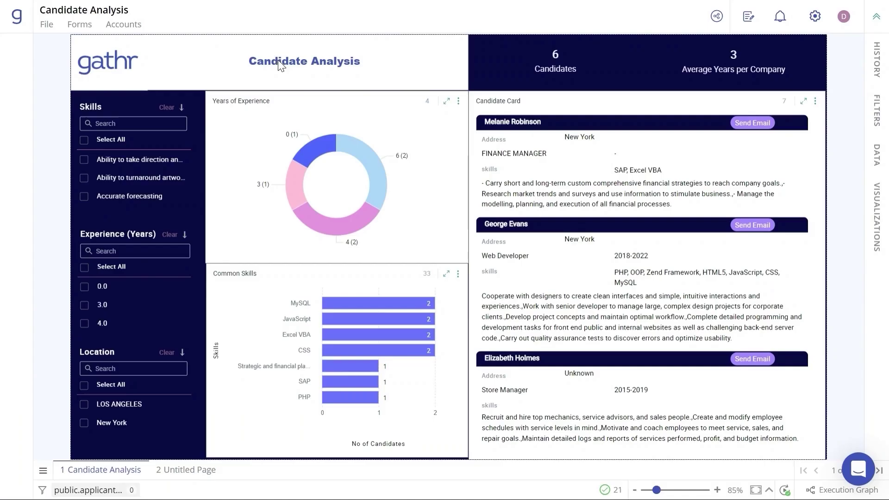